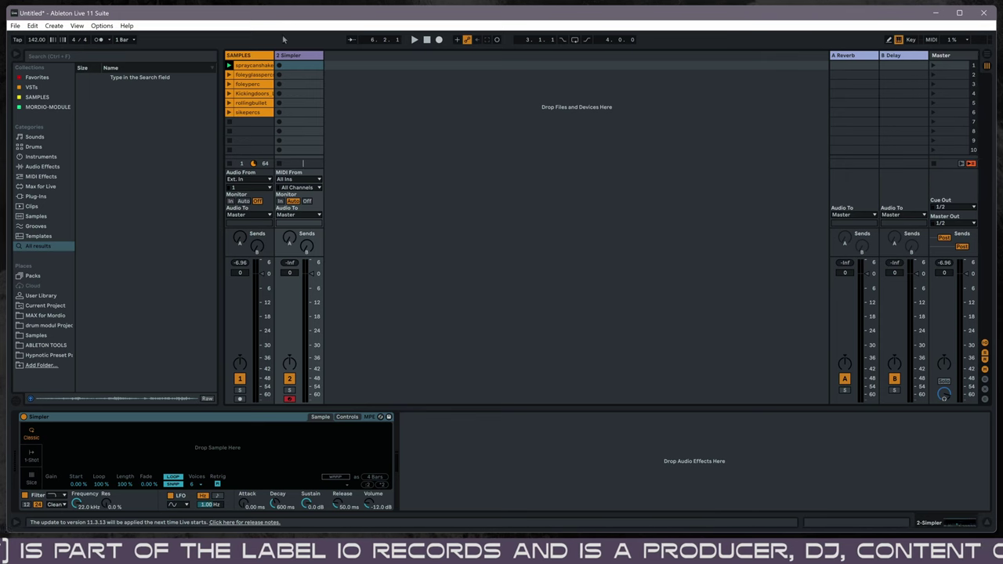
- Preview the spraycanshaker, foleyglasspercs and foleyperc loops on the SAMPLES track, then play spraycanshaker
left_click(261, 57)
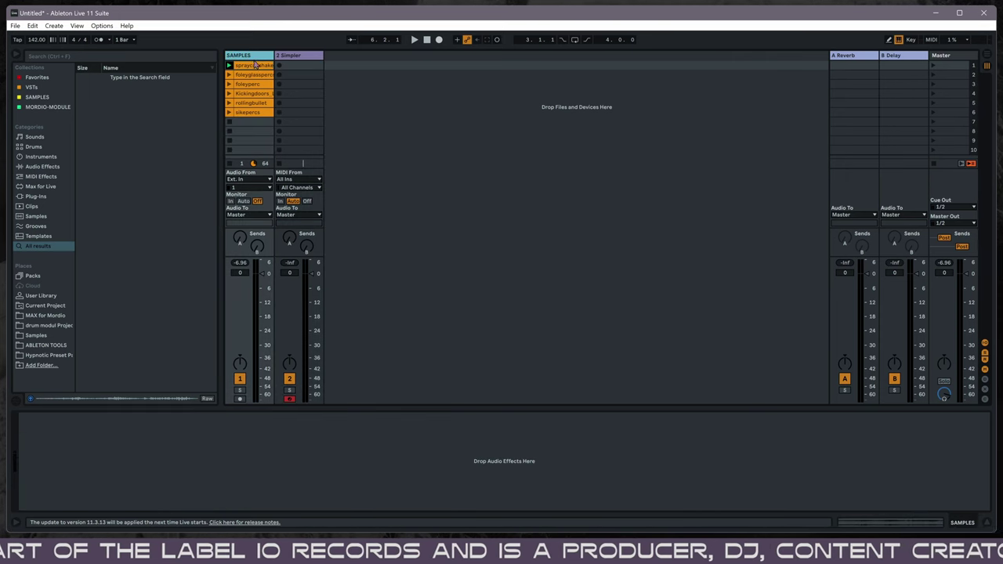
left_click(255, 66)
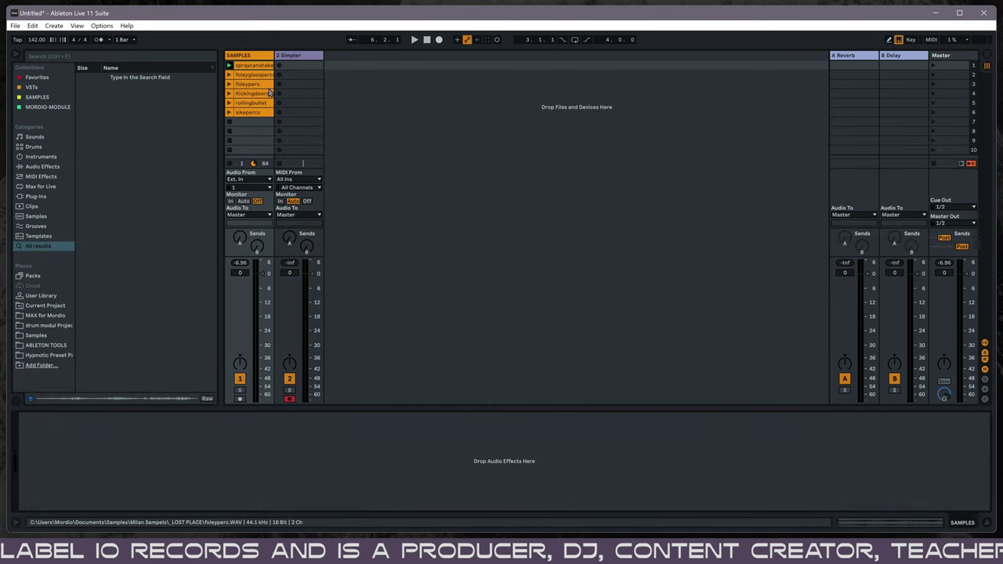
left_click(256, 76)
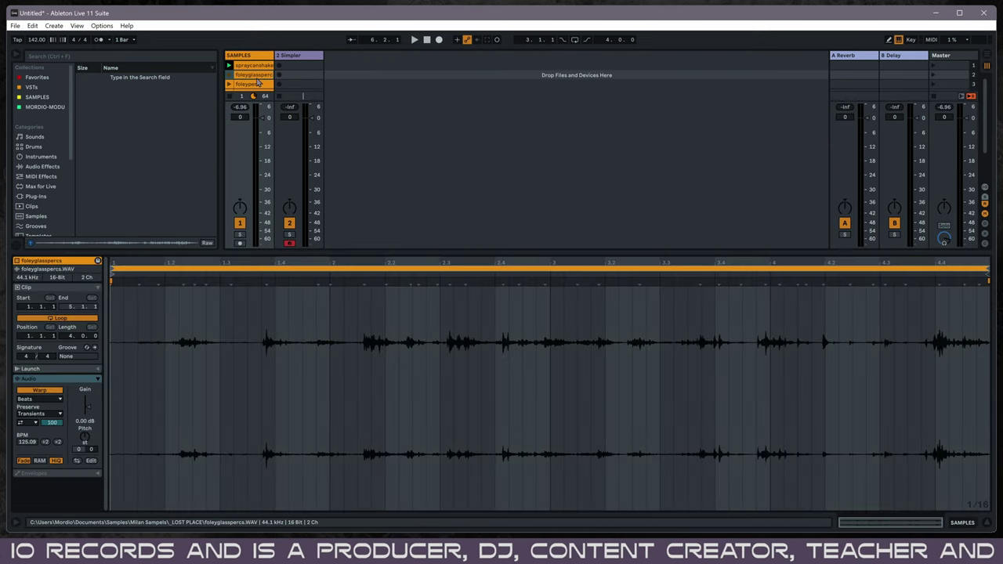
left_click(249, 85)
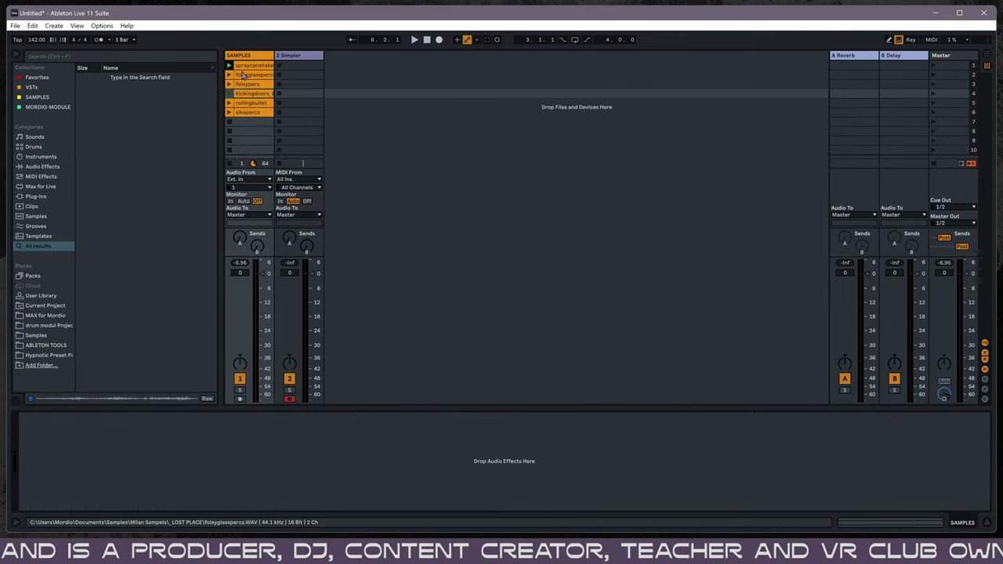
left_click(229, 65)
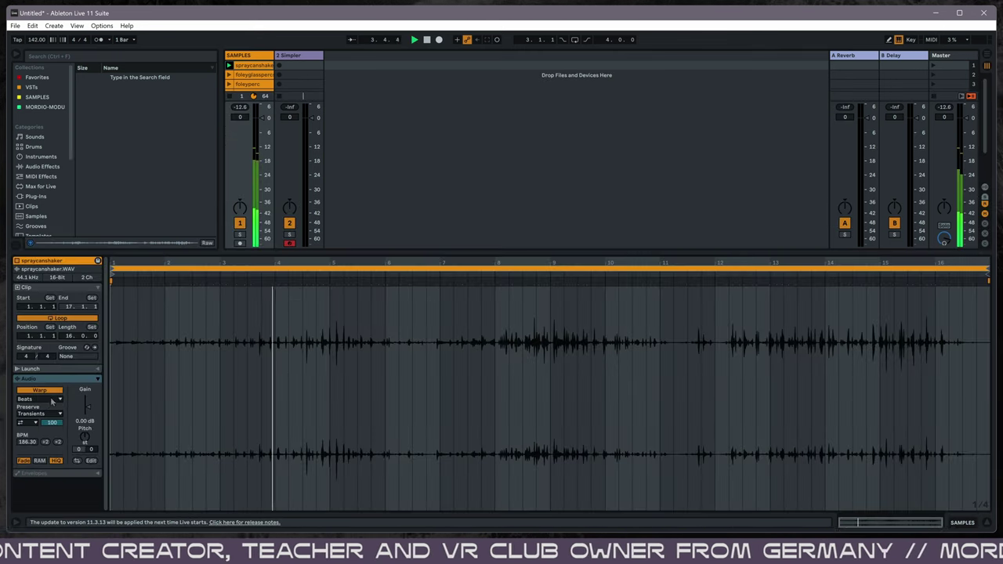
- Set the spraycanshaker clip's warp mode to Complex and select the 2 Simpler track
left_click(52, 400)
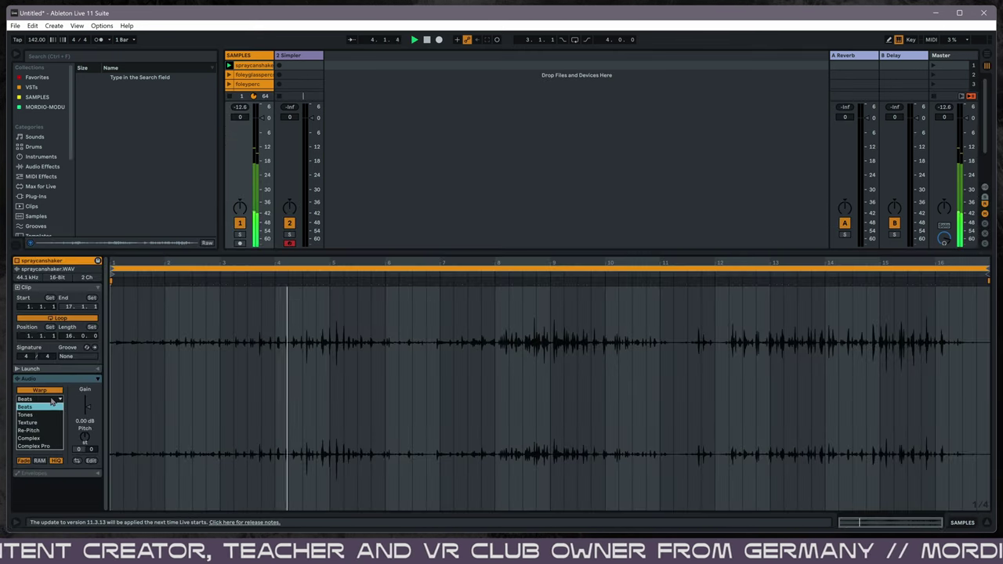
left_click(51, 438)
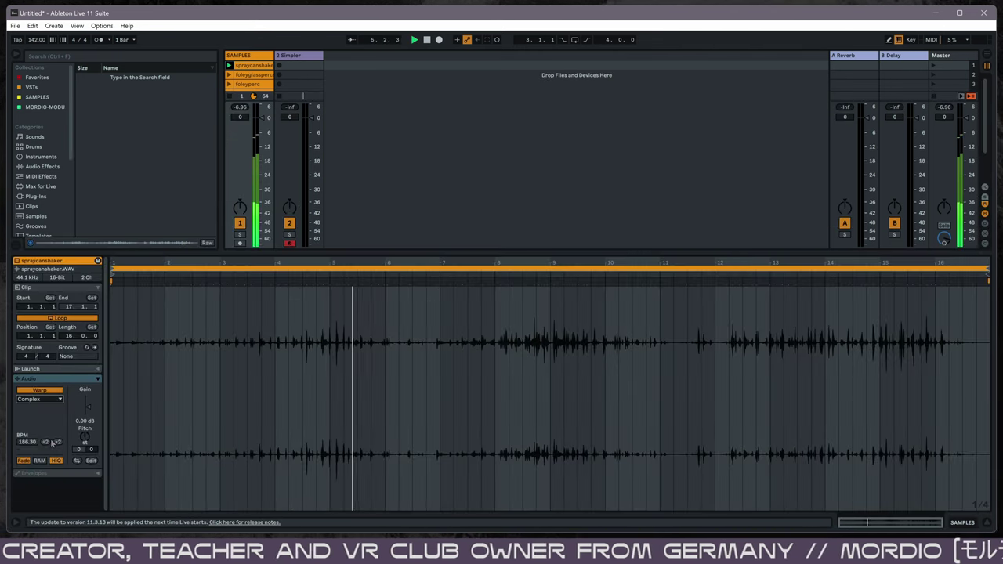
left_click(39, 390)
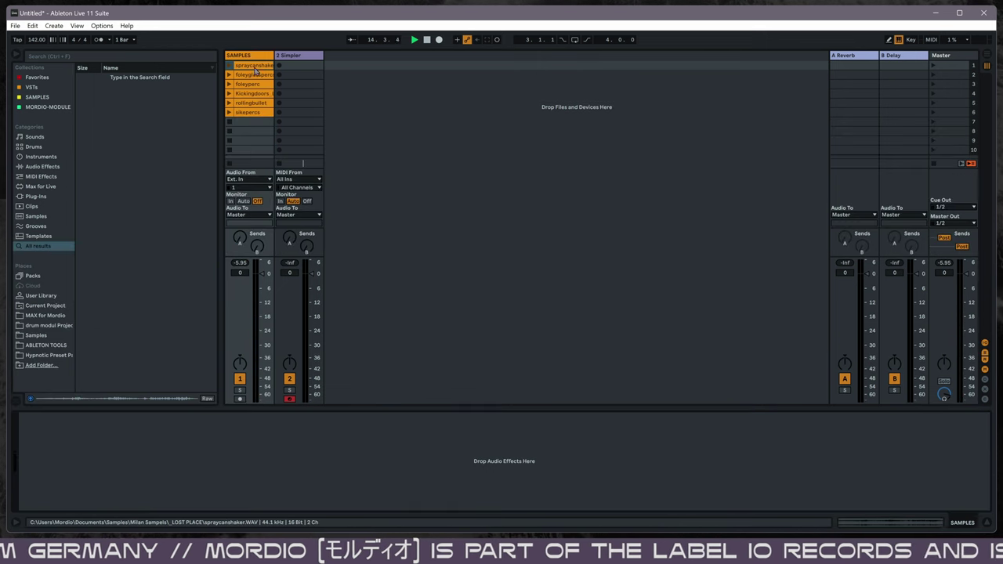
- Load the spraycanshaker loop into track 2's Simpler and slice it in Slice mode
left_click(285, 68)
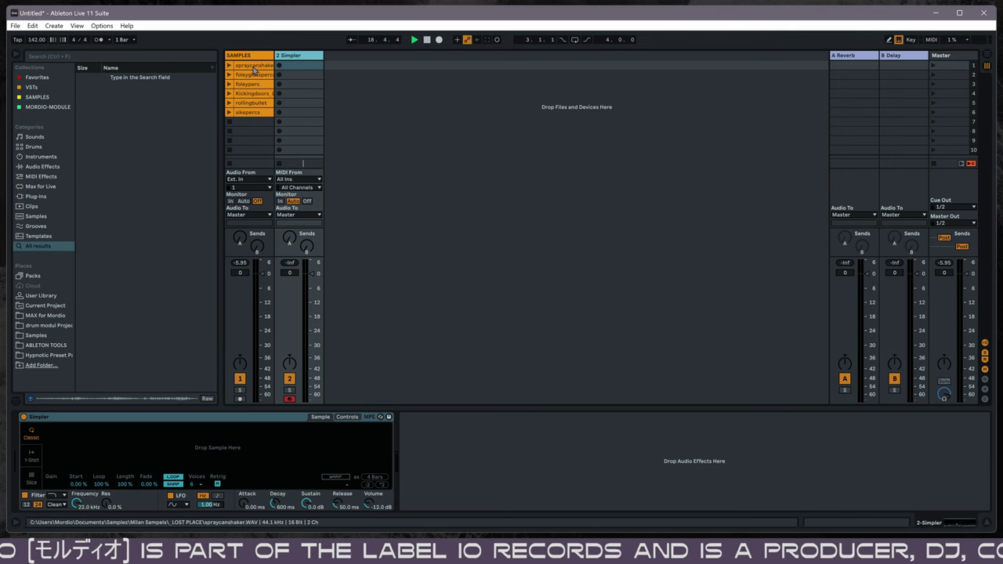
mouse_move(253, 69)
left_mouse_down()
mouse_move(298, 92)
mouse_move(196, 450)
mouse_move(173, 446)
left_mouse_up()
left_click(31, 482)
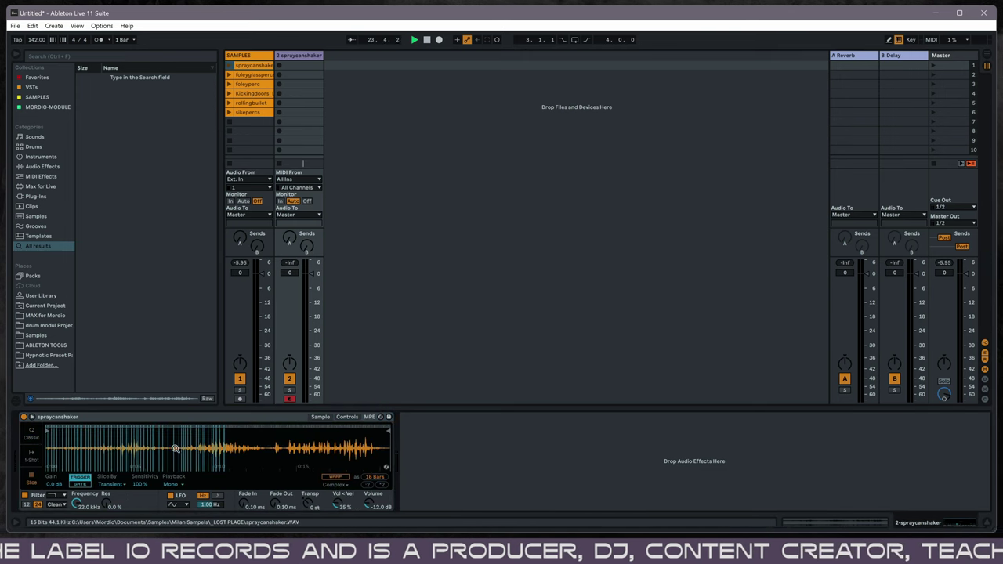
left_click_drag(169, 449, 126, 454)
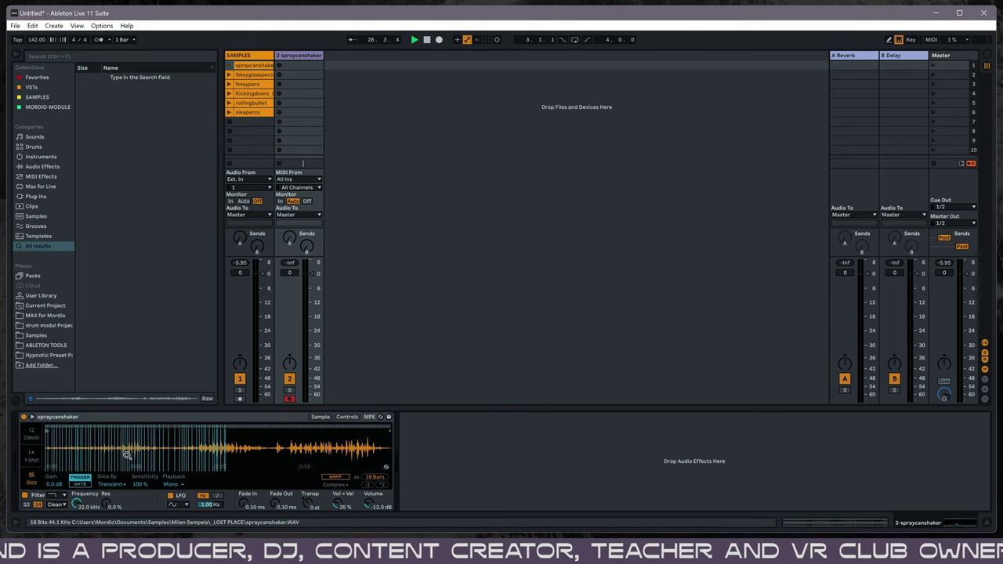
- Search the browser for 'arp' and load the Arpeggiator onto track 2
key("ctrl+f")
type("arp")
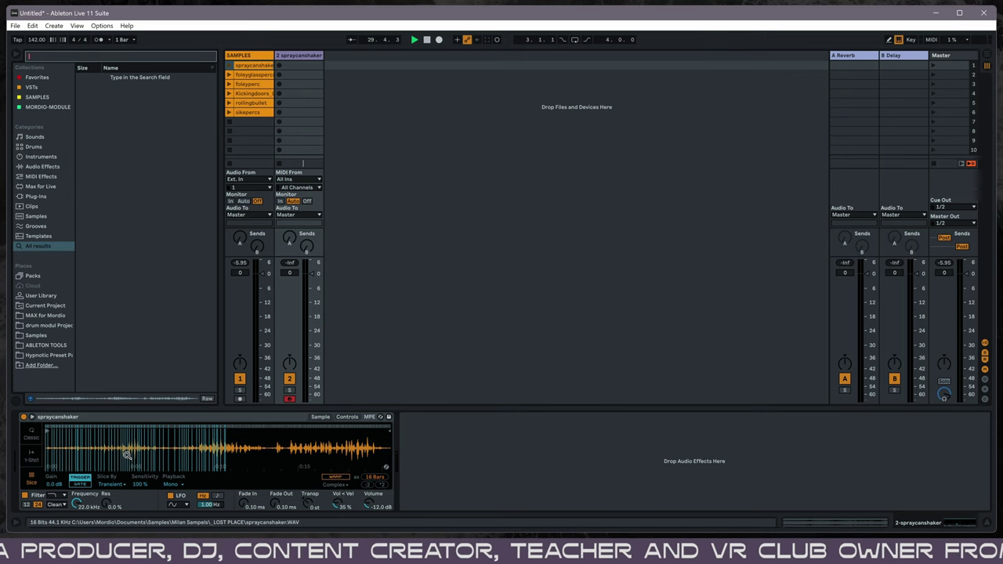
key("Down")
key("Return")
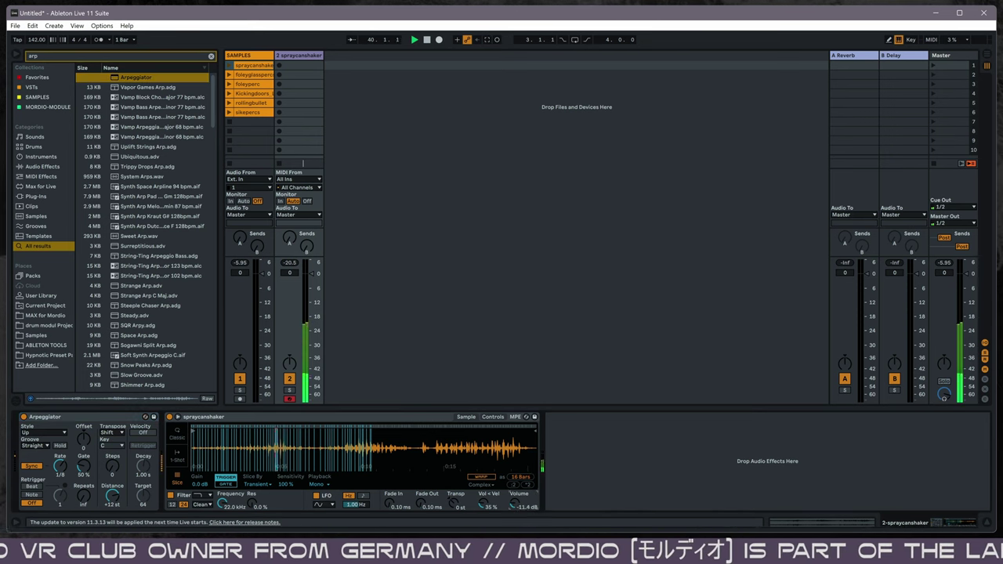
- Set Simpler volume to 3.43 dB and arpeggio rate to 1/12, then record a clip on track 2
left_click_drag(518, 502, 518, 453)
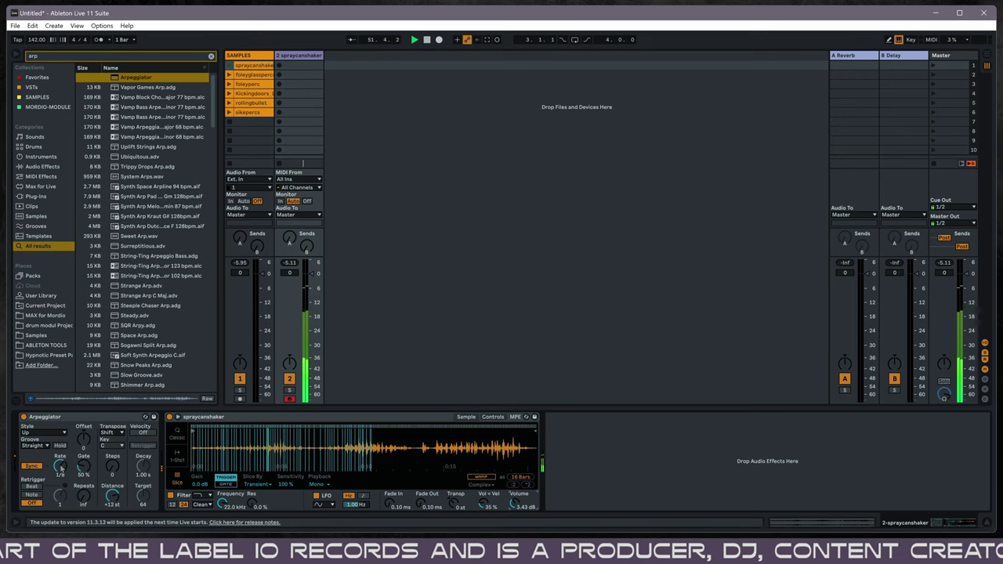
left_click_drag(59, 468, 60, 461)
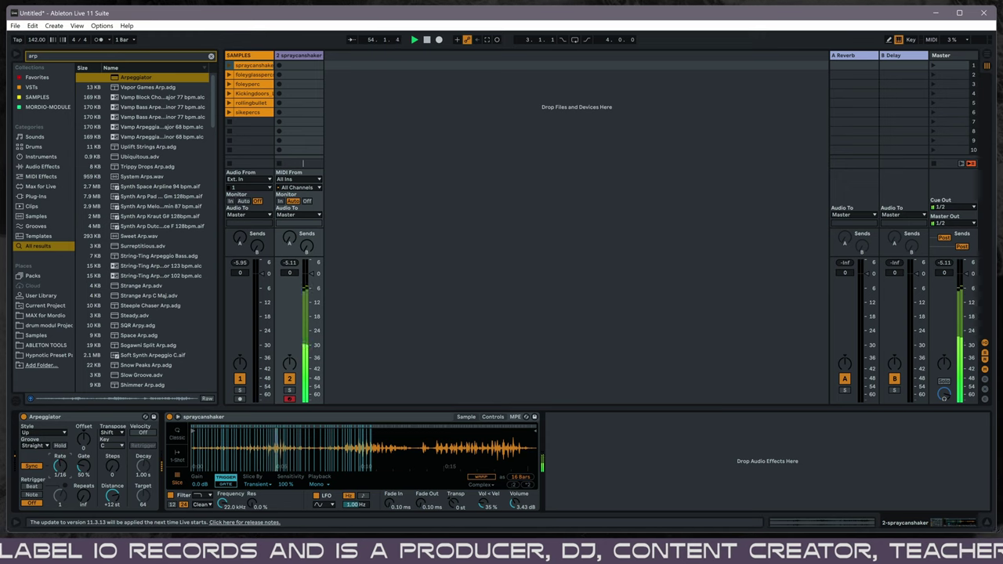
mouse_move(59, 467)
left_mouse_down()
mouse_move(60, 456)
mouse_move(59, 470)
left_mouse_up()
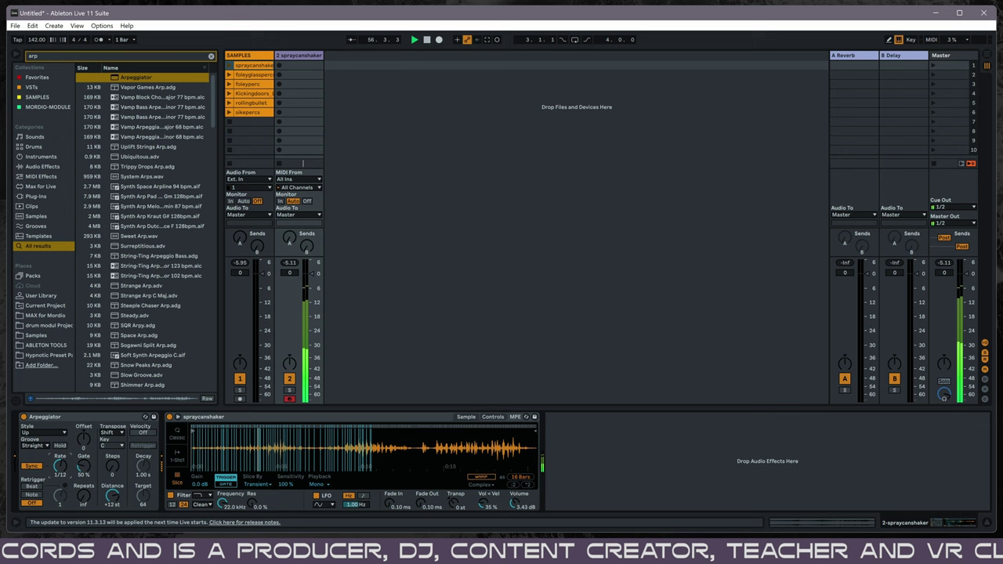
left_click(280, 66)
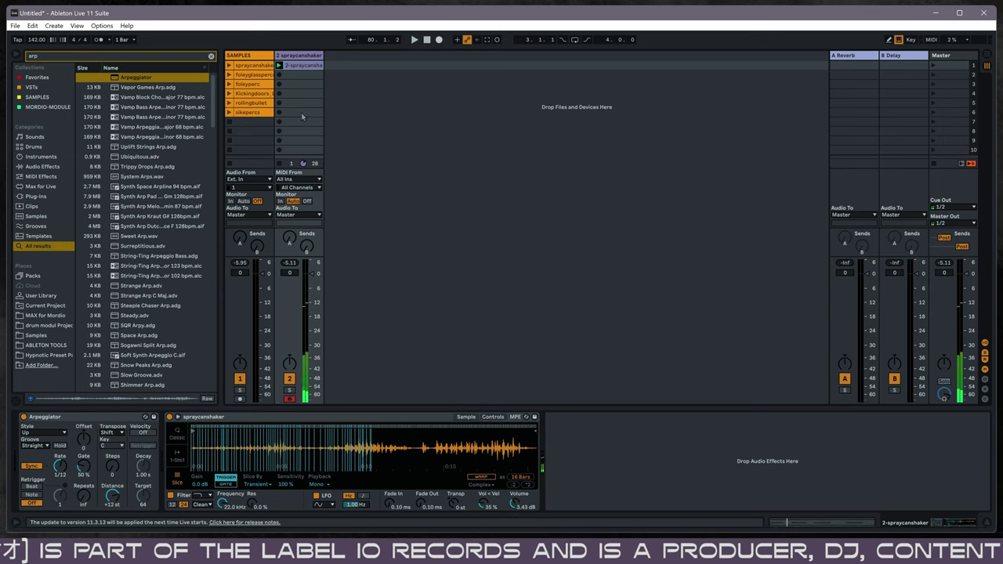
- Start playback and insert a new audio track, 3 Audio
key("space")
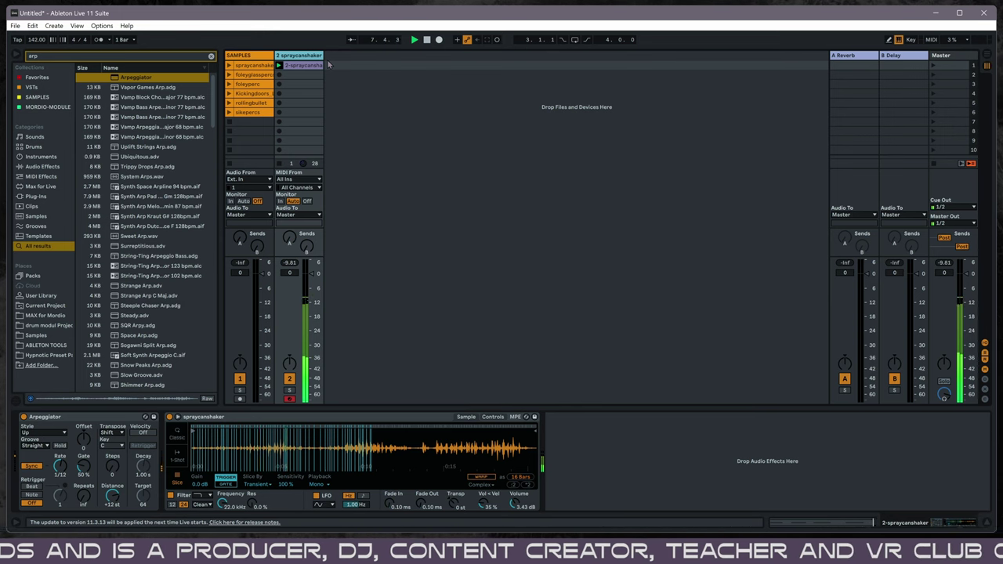
key("ctrl+t")
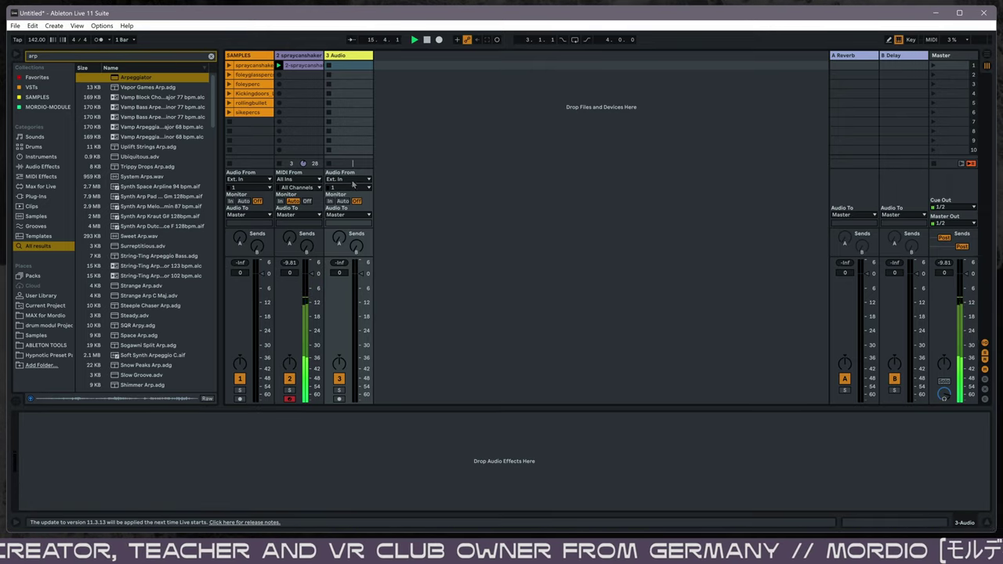
- Route track 3's input from 2-spraycanshaker, arm it, and record clip 3-Audio 1
left_click(353, 180)
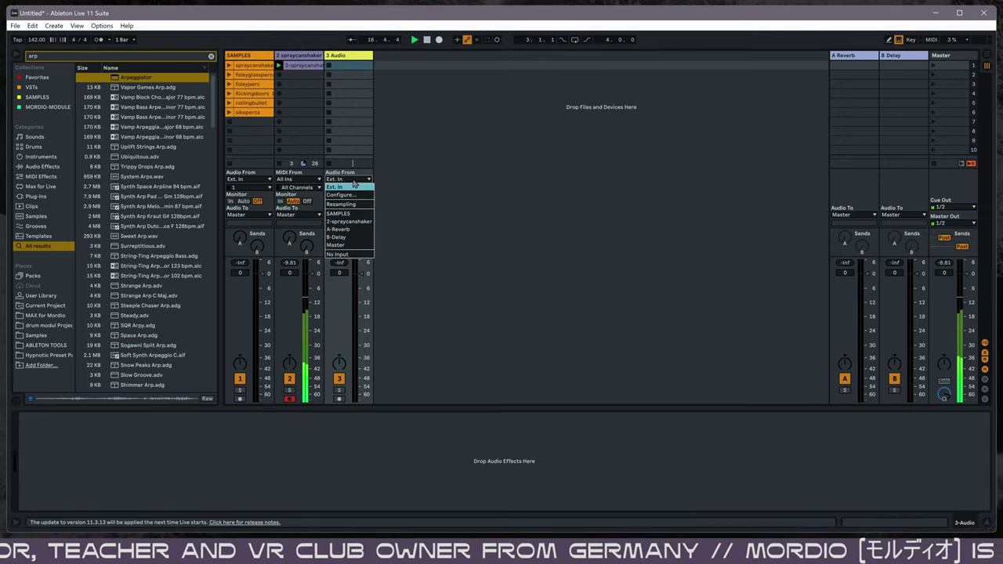
left_click(349, 223)
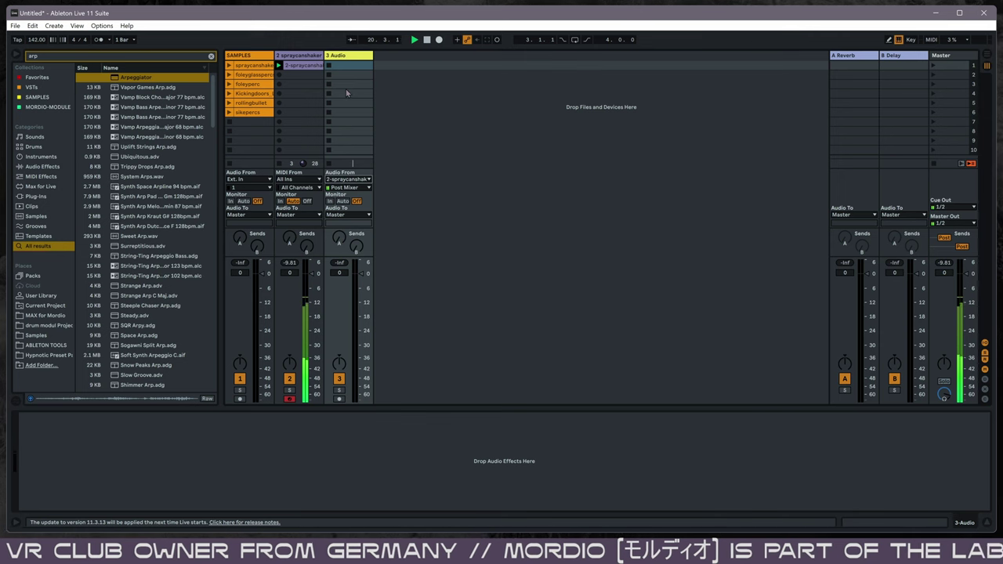
left_click(339, 399)
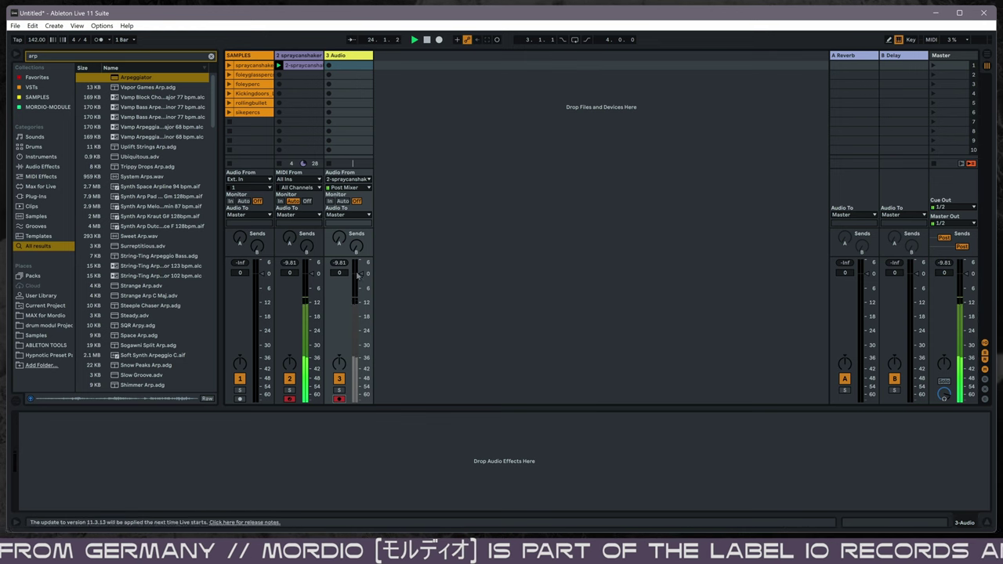
left_click(329, 65)
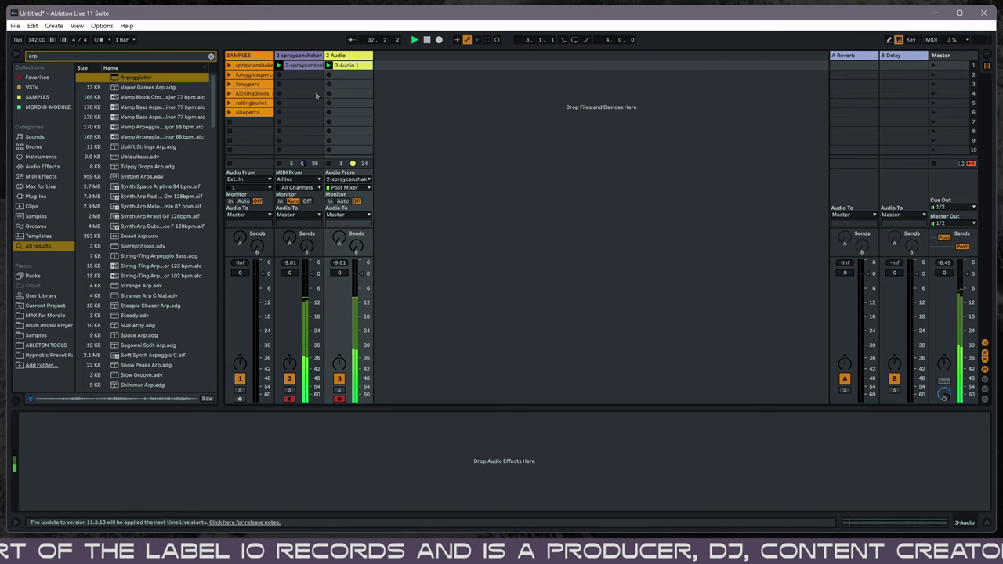
left_click(298, 68)
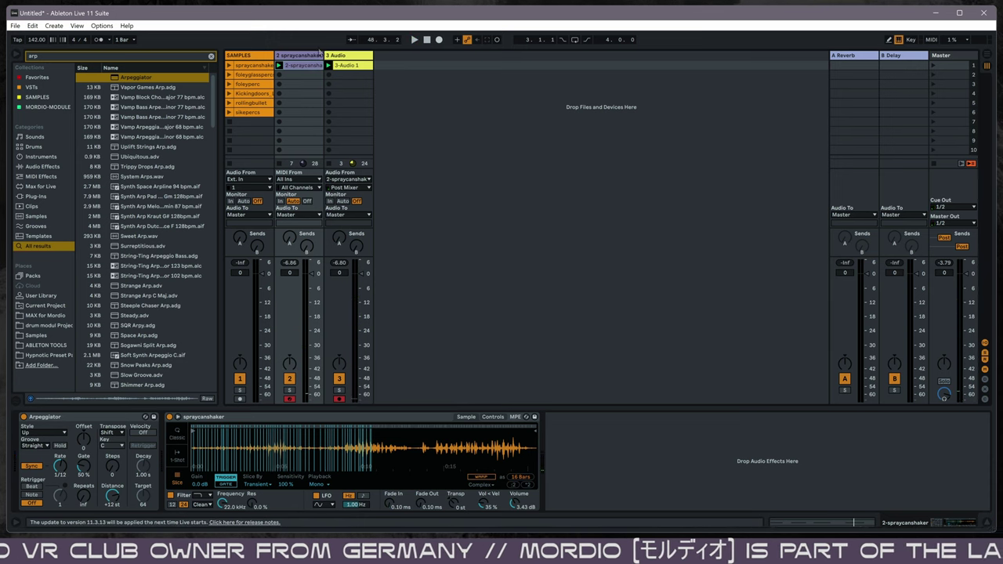
- Delete track 2's clip, duplicate the 3 Audio track, and clear the original clip from track 3
key("Delete")
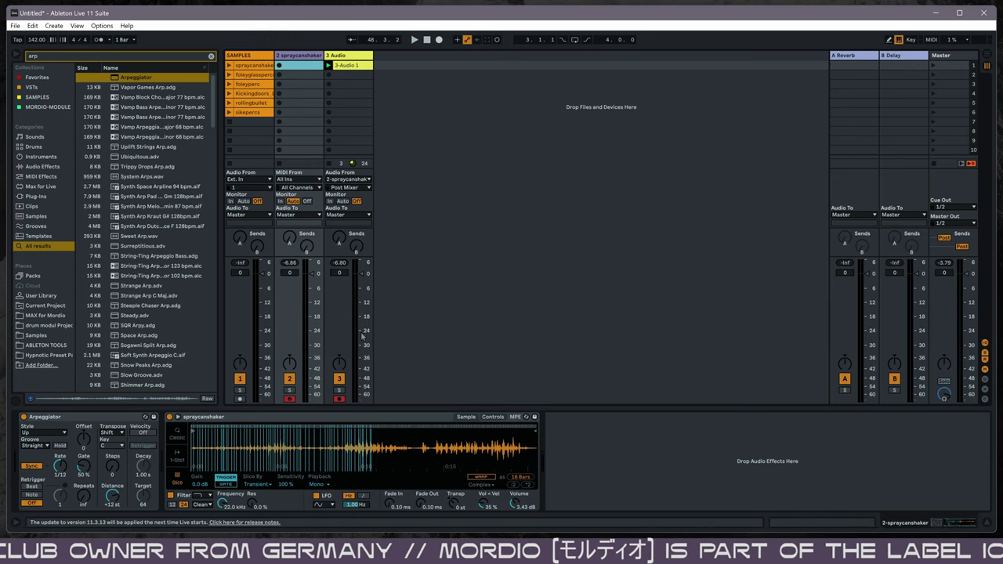
left_click(355, 55)
key("ctrl+d")
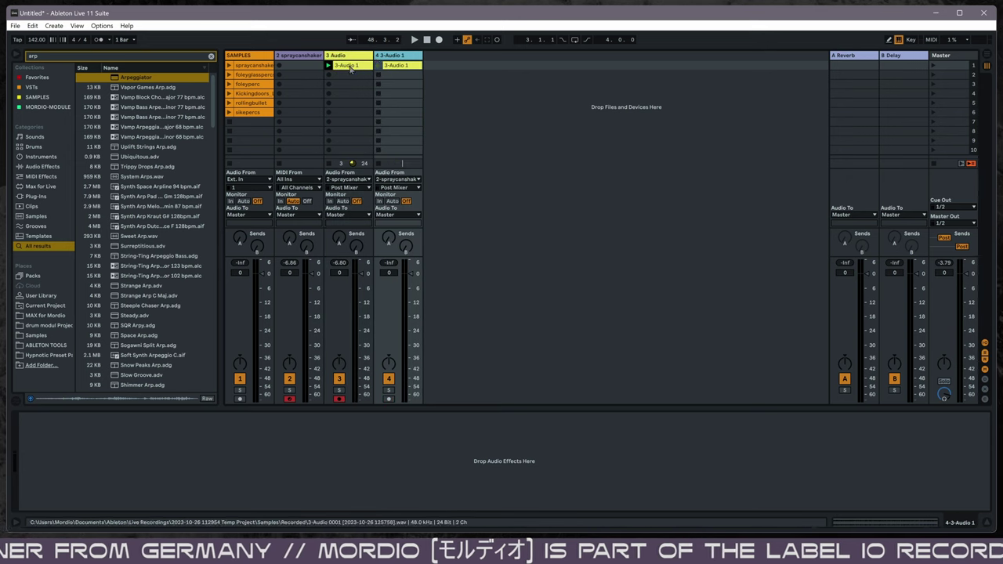
left_click(344, 66)
key("Delete")
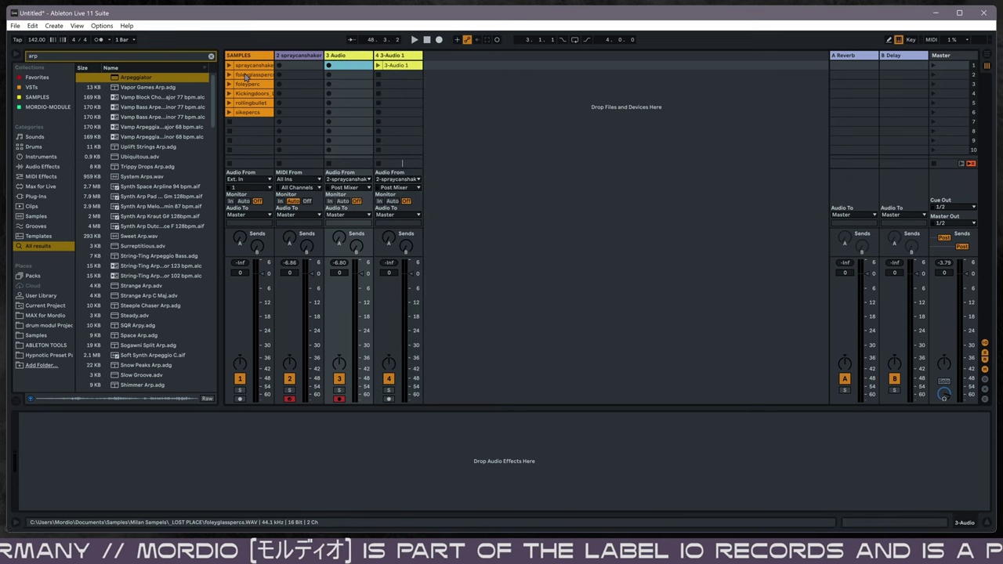
- Load foleyglasspercs into track 2's Simpler and play the foleyglasspercs clip
left_click_drag(249, 74, 294, 58)
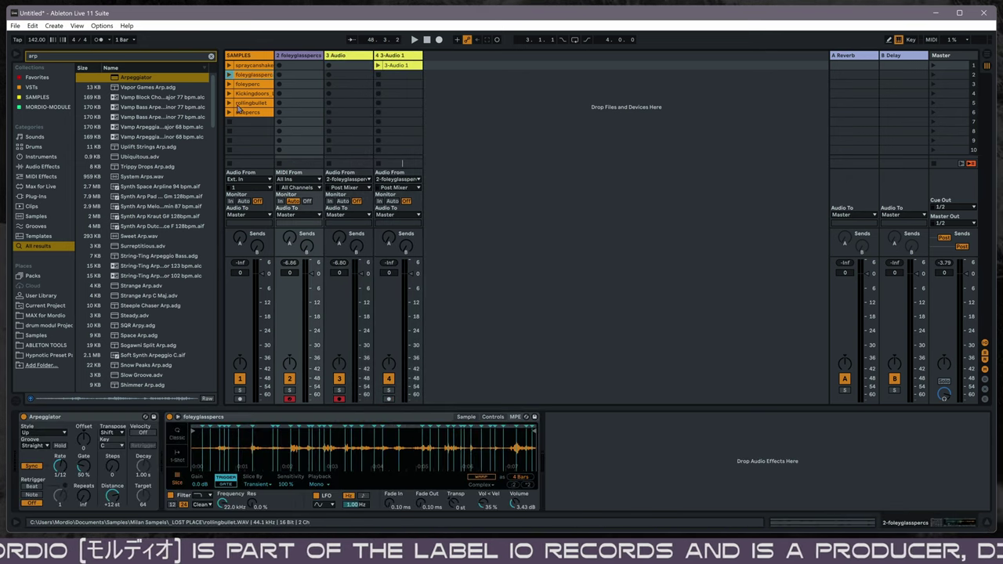
left_click(247, 75)
key("Return")
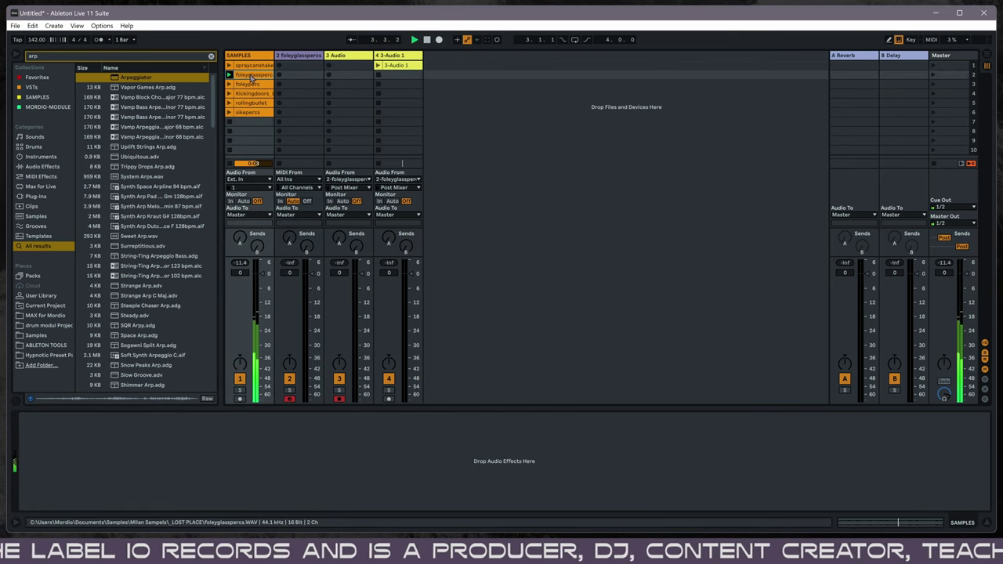
left_click(281, 371)
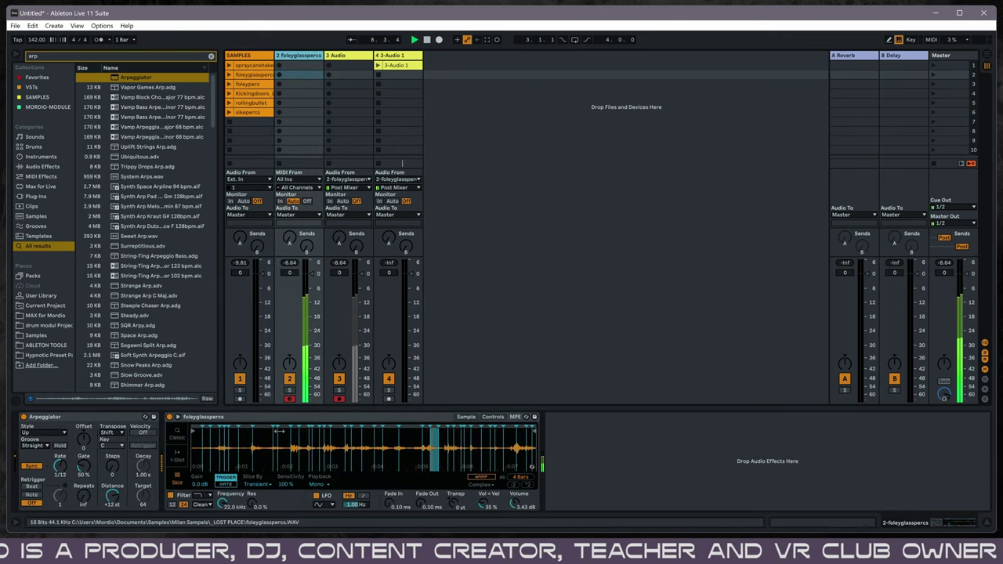
- Play foleyglasspercs slices across octaves, transpose Simpler to +19 st, set arpeggiator rate to 1/16
key("z")
key("x")
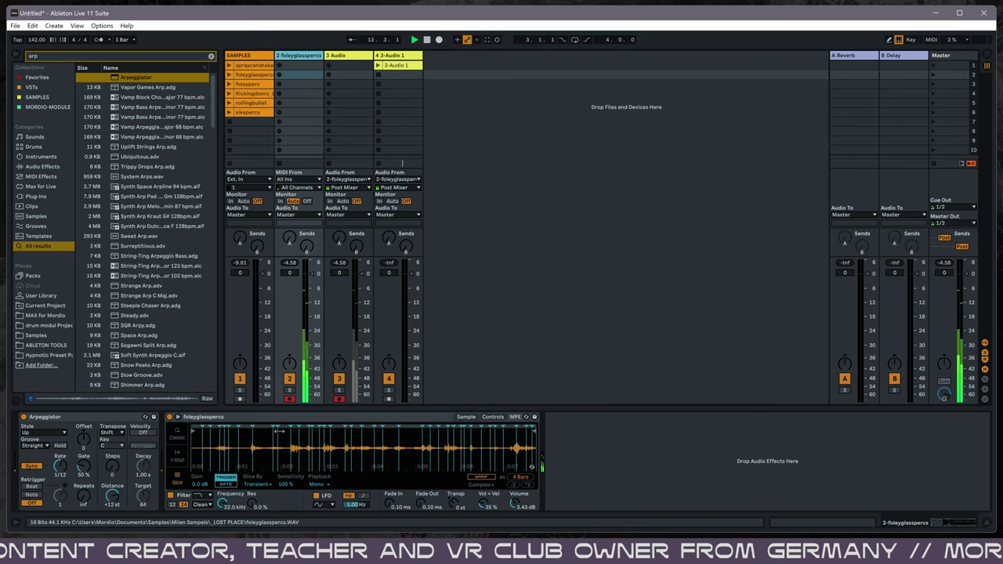
key("x")
key("x")
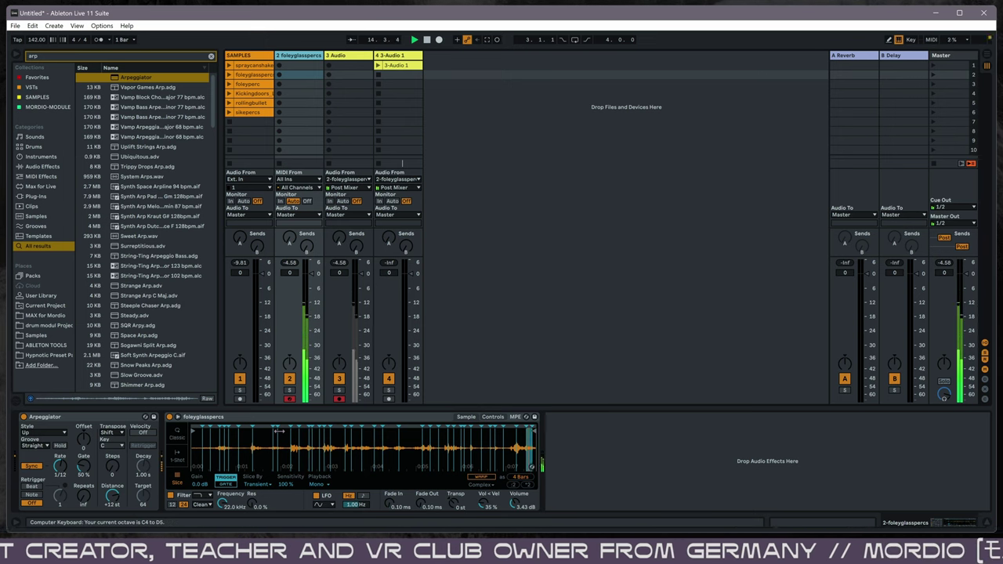
key("z")
key("z")
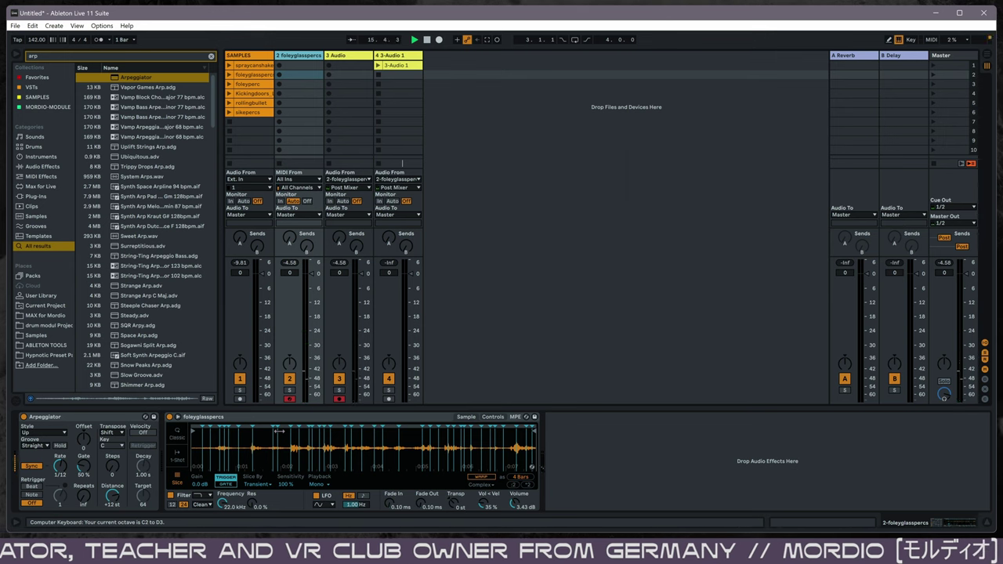
key("a")
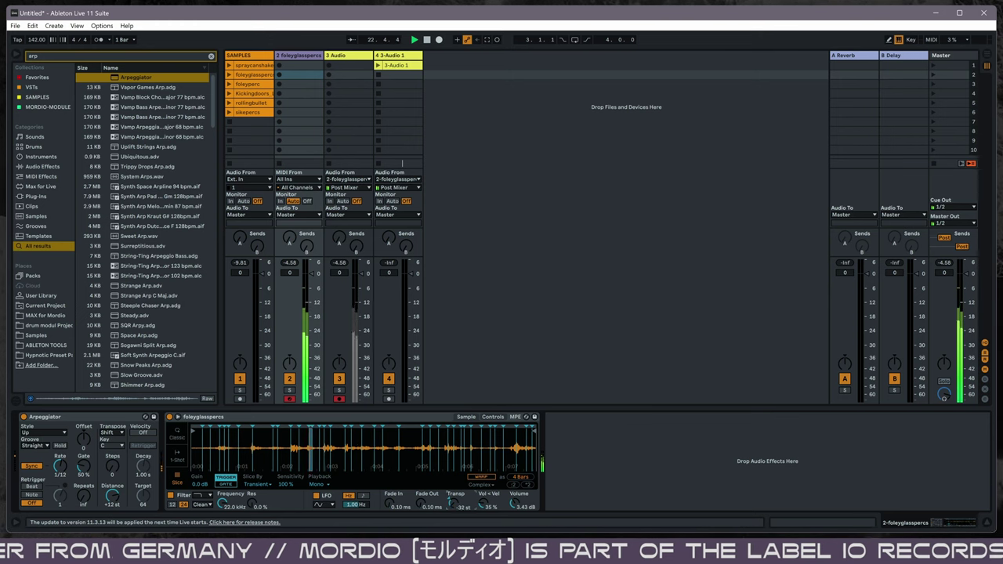
left_click_drag(455, 505, 449, 513)
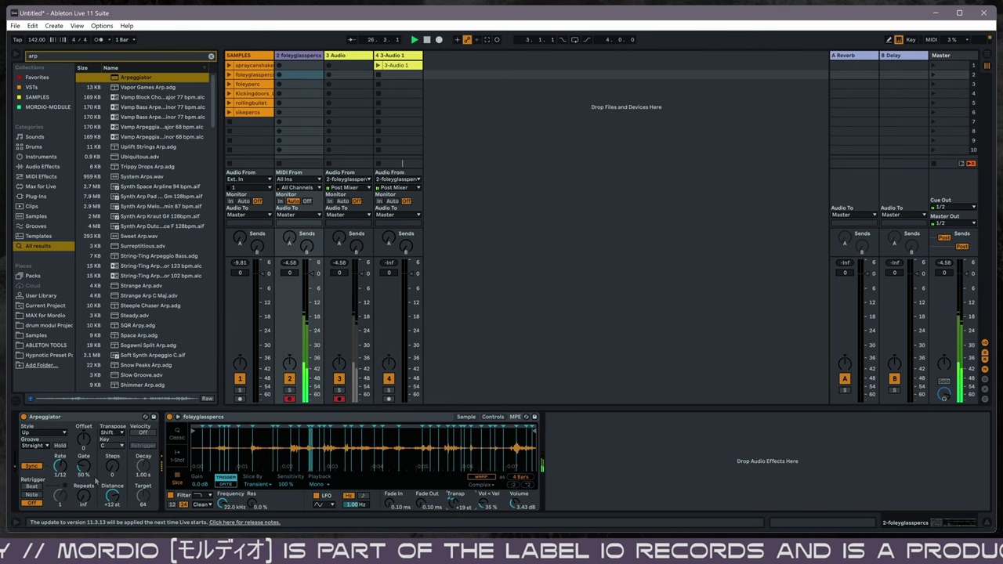
left_click_drag(60, 468, 59, 465)
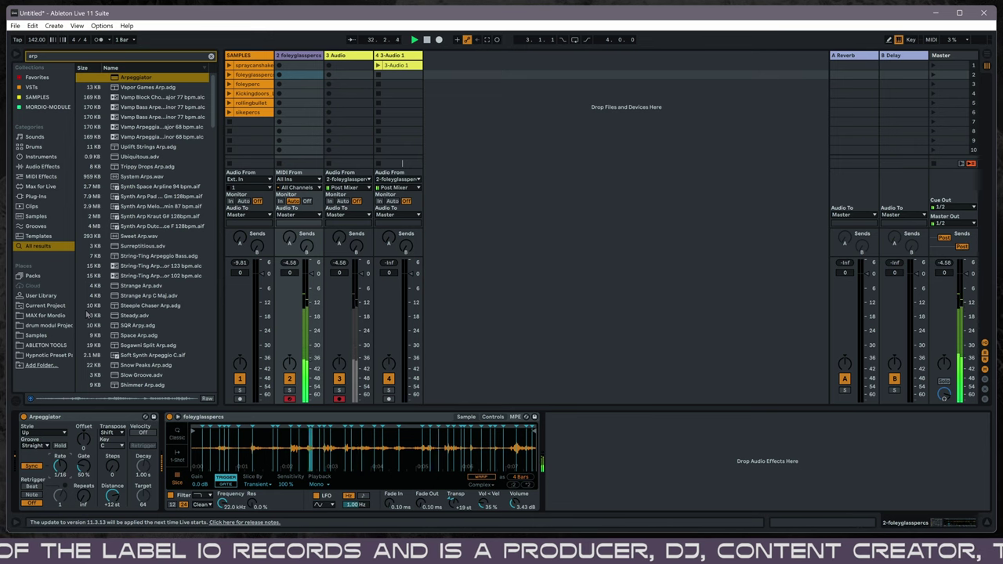
- Record track 2's output as 3-Audio 2 on track 3, then play it with 3-Audio 1
left_click(329, 68)
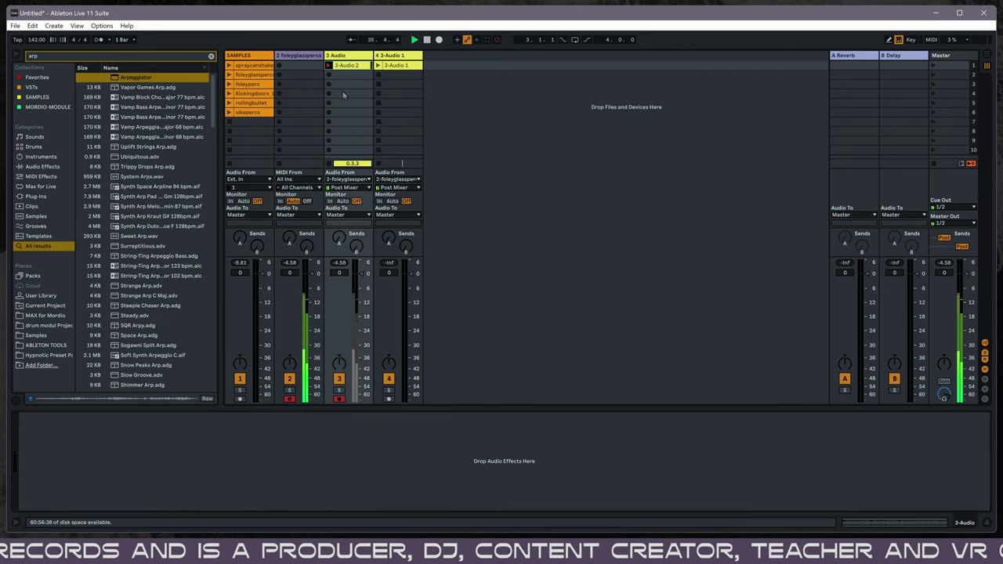
left_click(330, 65)
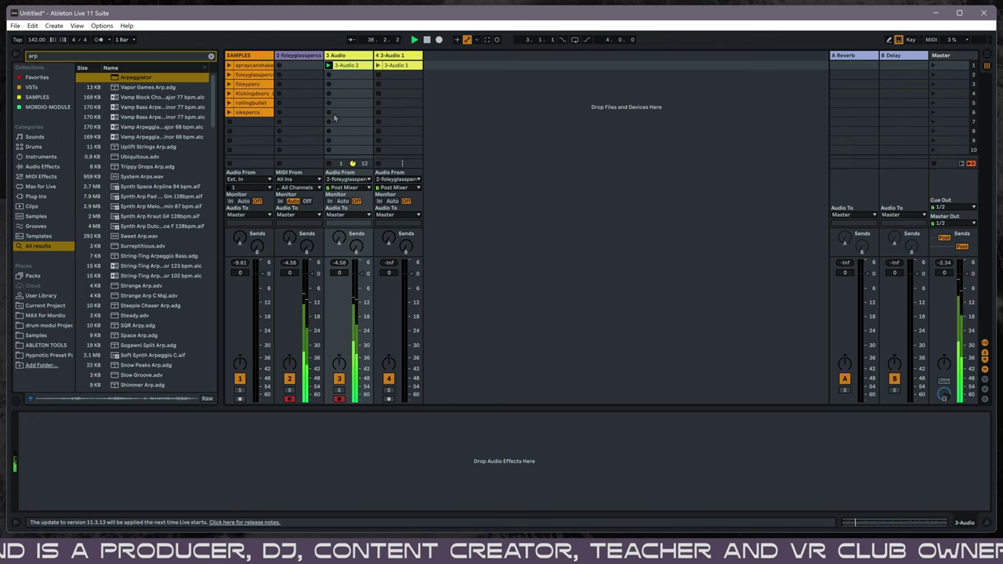
left_click(380, 66)
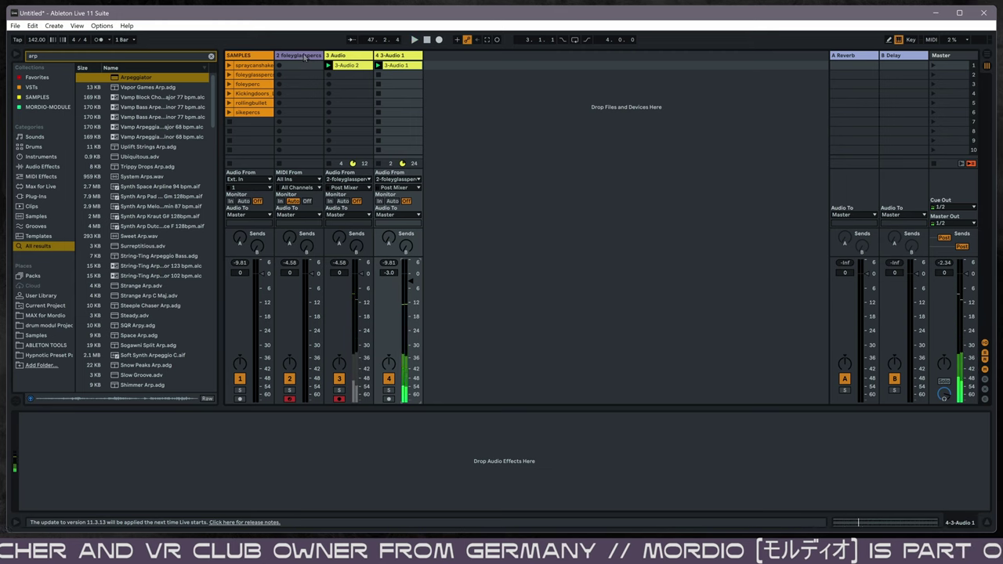
- Select and audition the foleyperc sample clip on the SAMPLES track
left_click(253, 84)
left_click(308, 57)
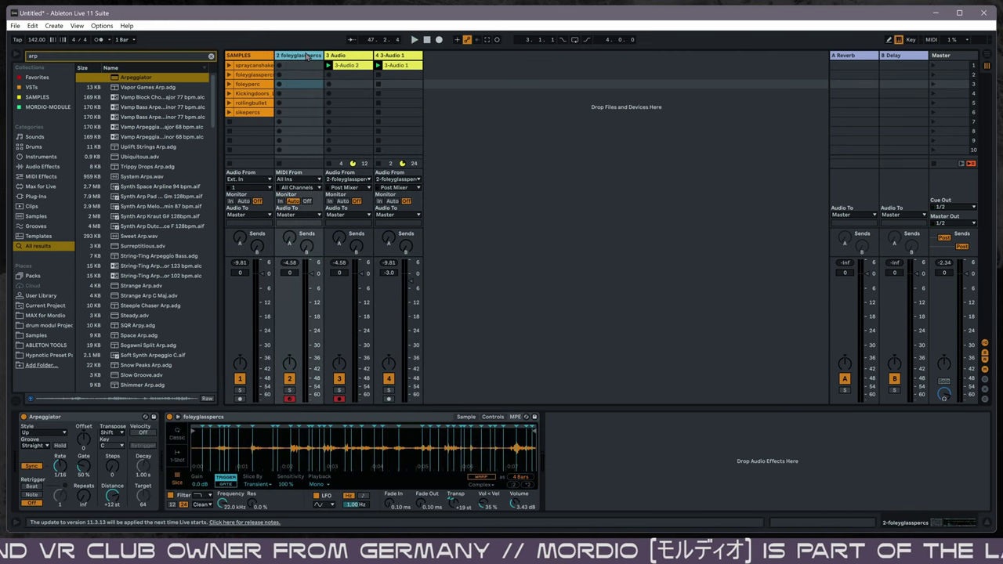
left_click(229, 86)
left_click(228, 85)
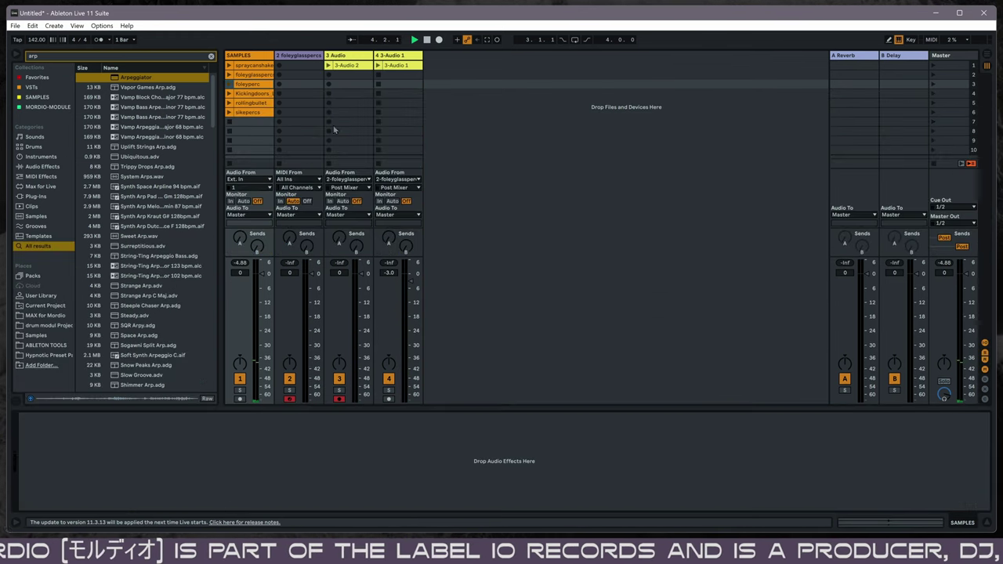
- Load foleyperc into track 2 with arpeggiator rate 1/8 and resample it as 3-Audio 3
left_click_drag(301, 58, 301, 59)
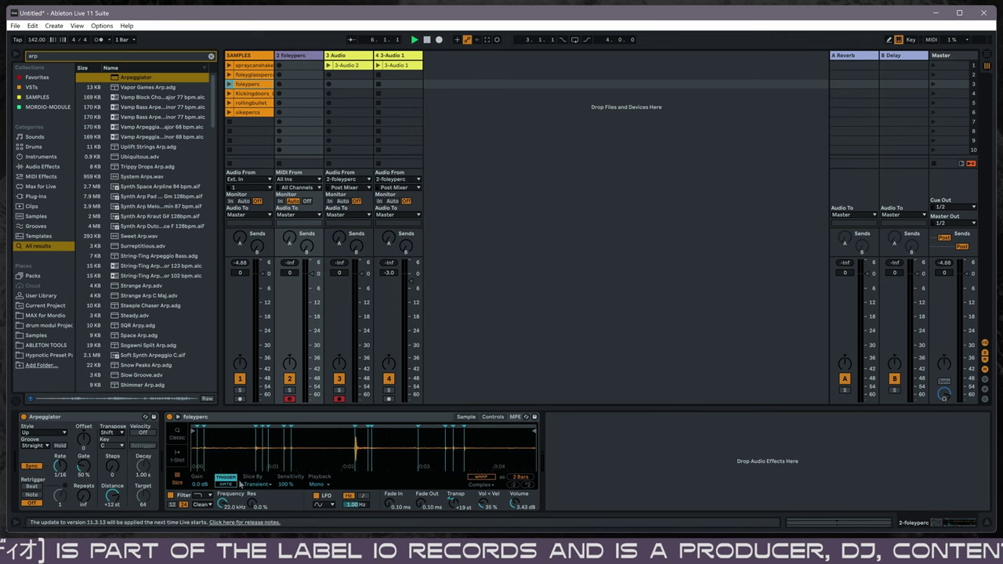
left_click_drag(59, 465, 58, 458)
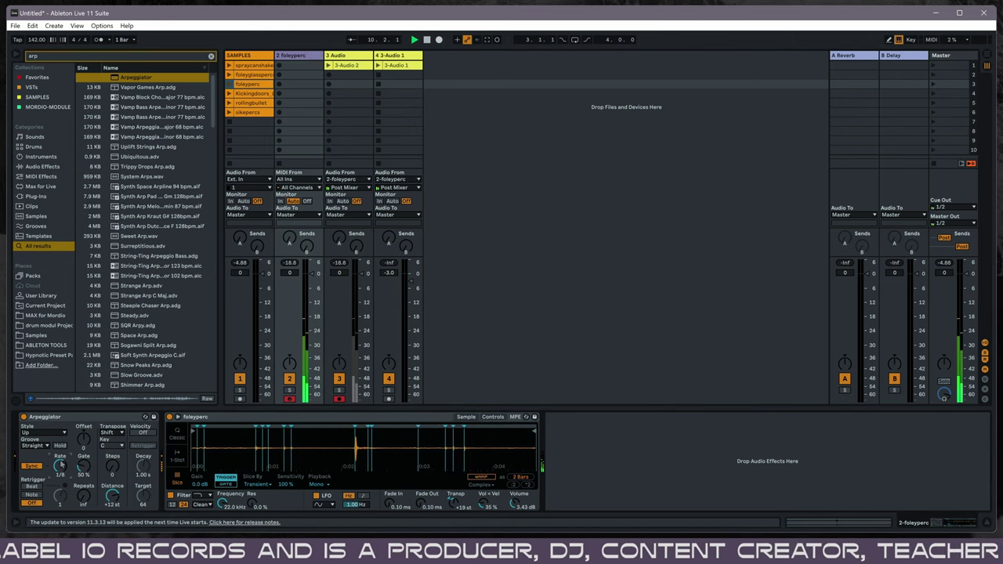
key("z")
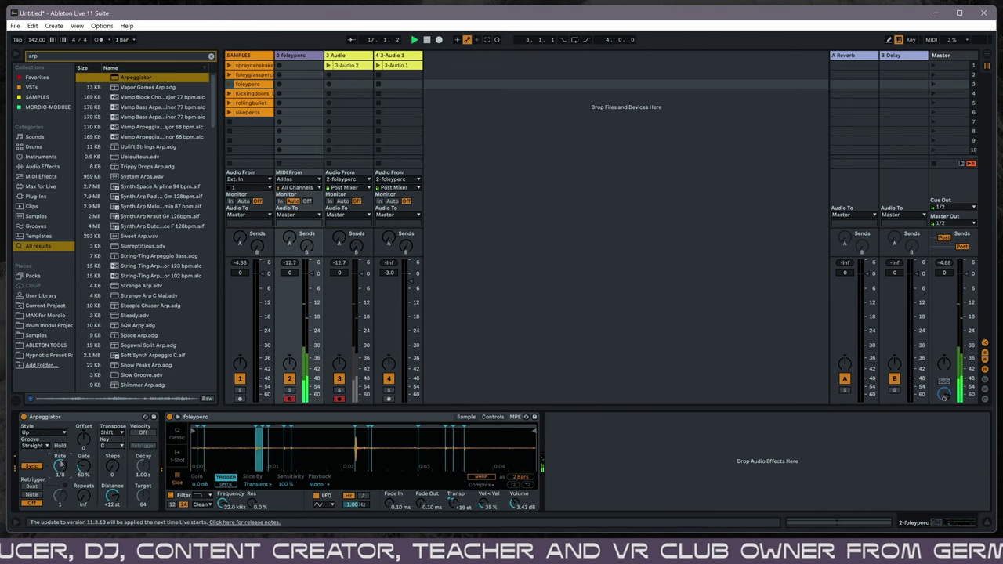
left_click(329, 75)
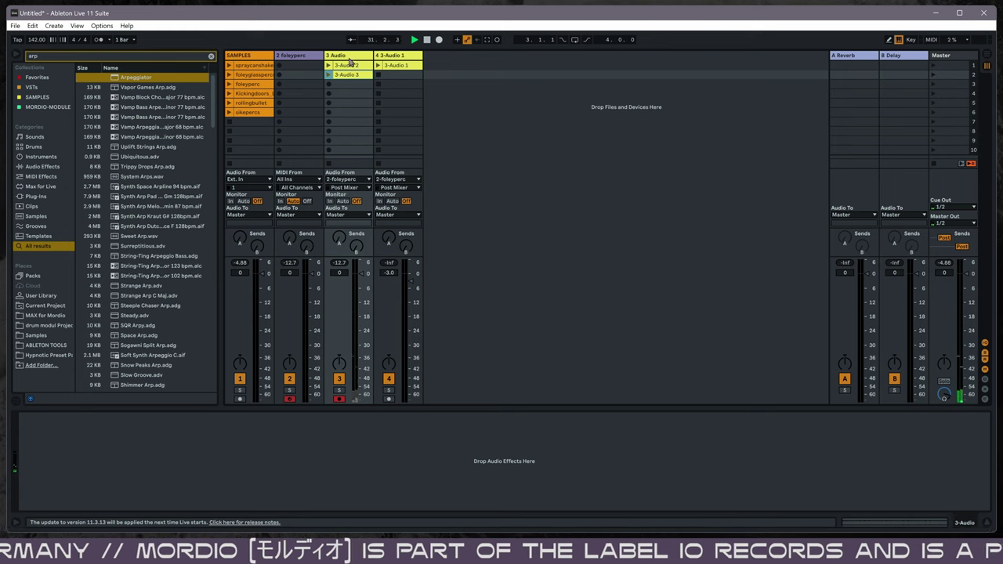
- Add two audio tracks and move 3-Audio 3 to track 5 and 3-Audio 2 to track 6
left_click(403, 54)
key("ctrl+t")
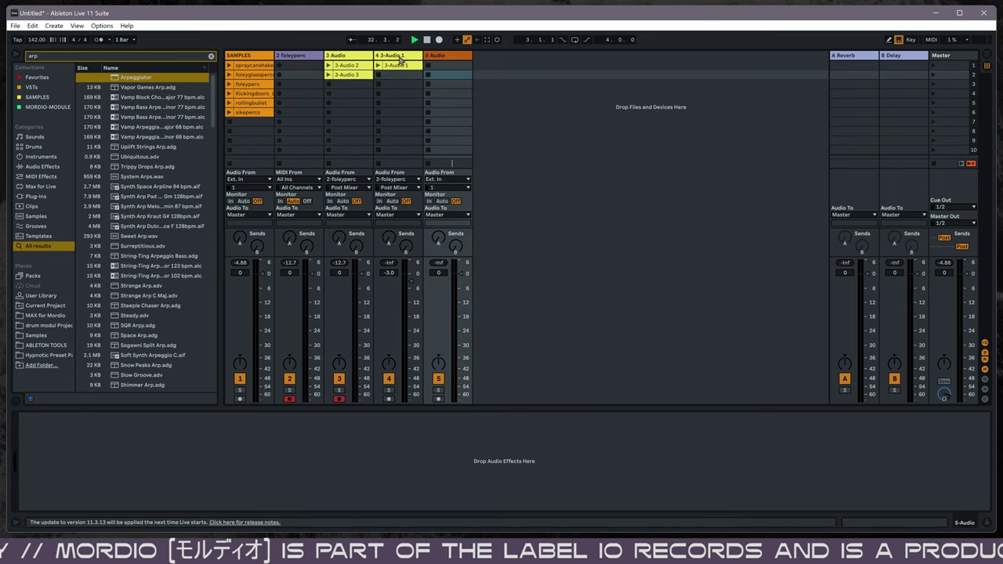
left_click_drag(341, 76, 450, 65)
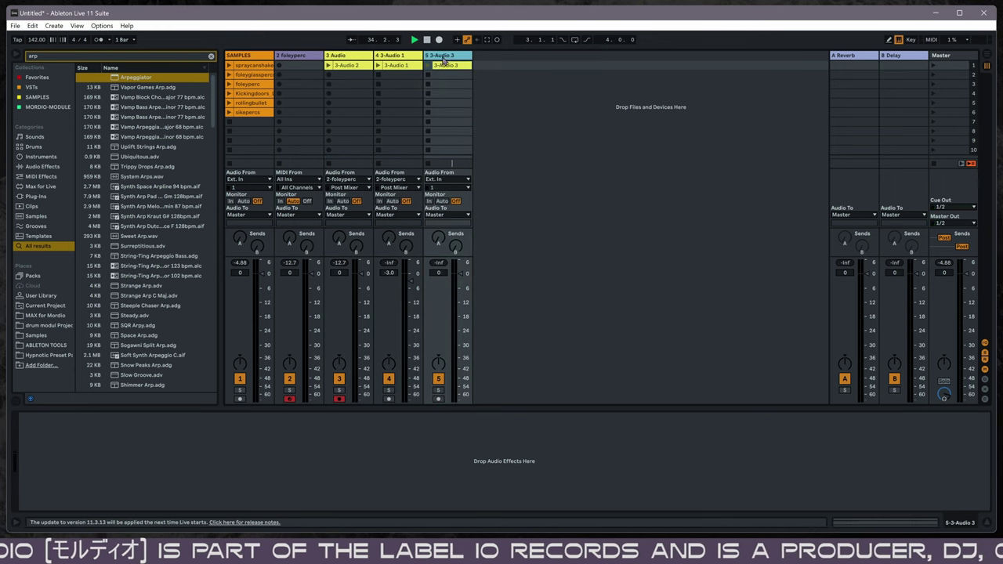
key("ctrl+t")
left_click_drag(368, 66, 486, 65)
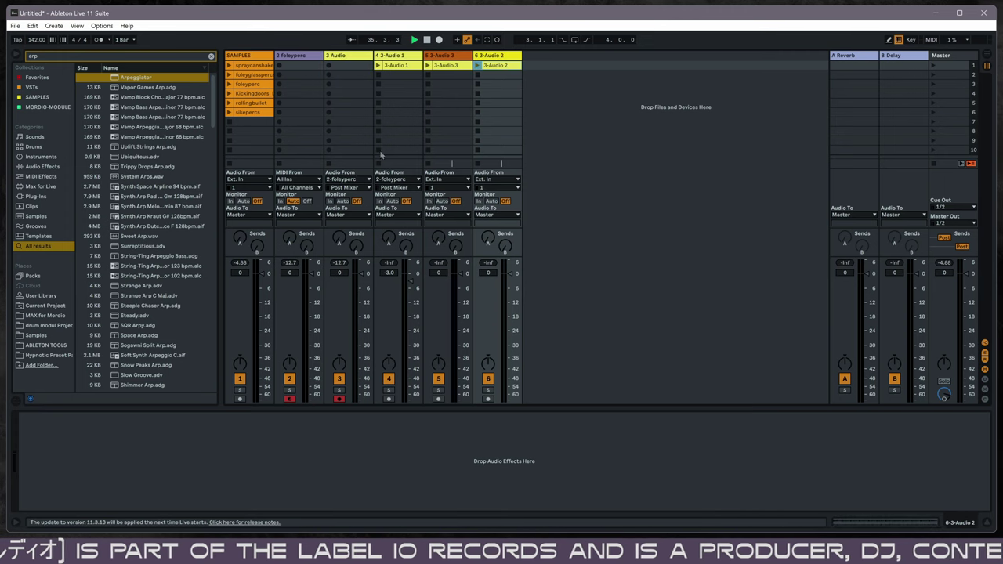
left_click(350, 58)
left_click(251, 93)
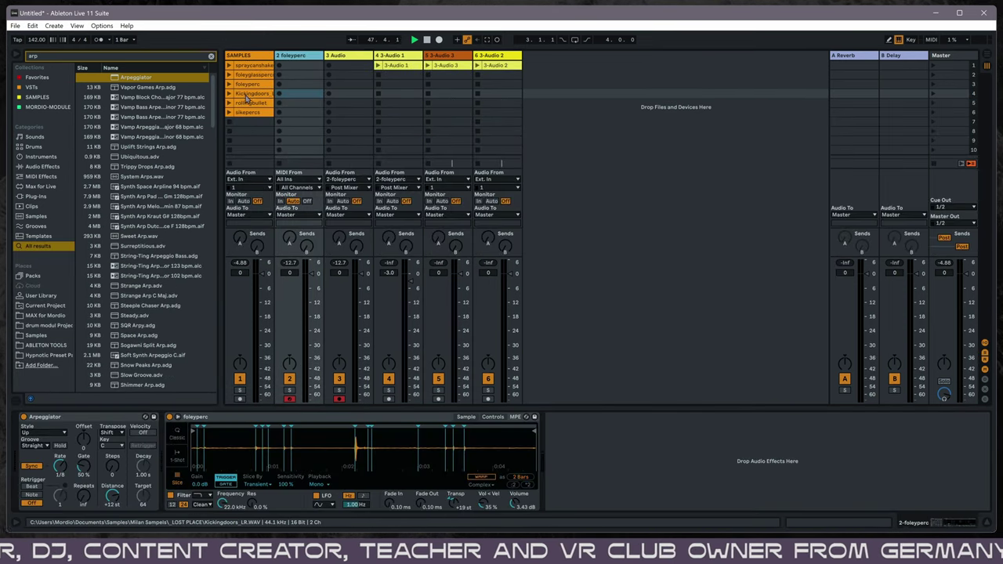
- Load Kickingdoors into track 2's sampler, view rollingbullet, then record 3-Audio 5 on 3 Audio
left_click_drag(246, 96, 282, 443)
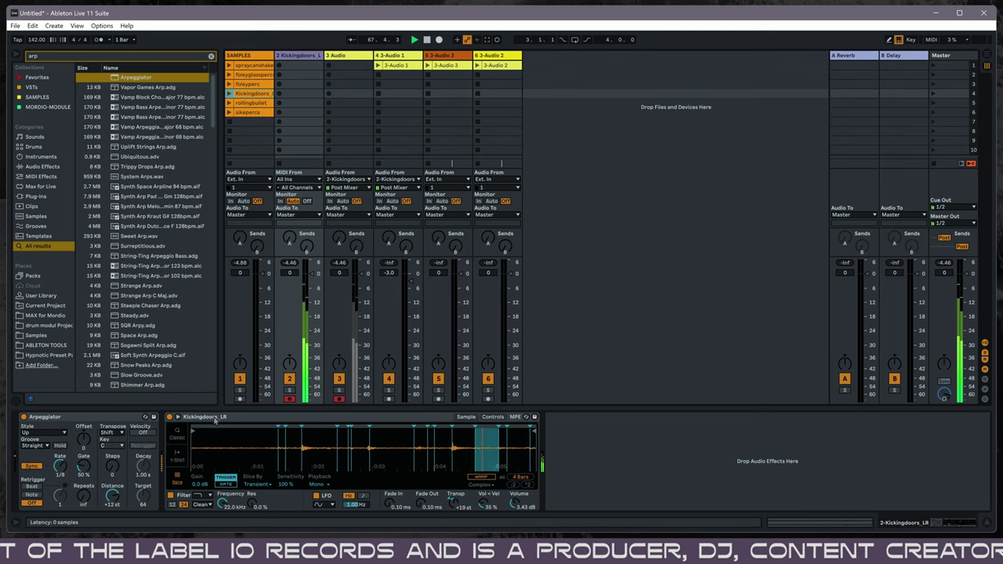
left_click(251, 104)
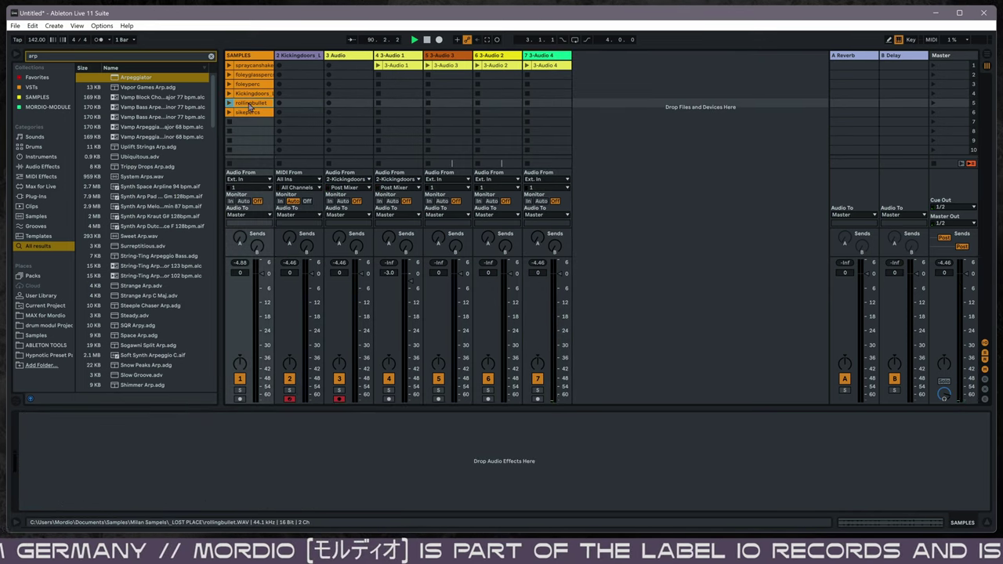
double_click(251, 104)
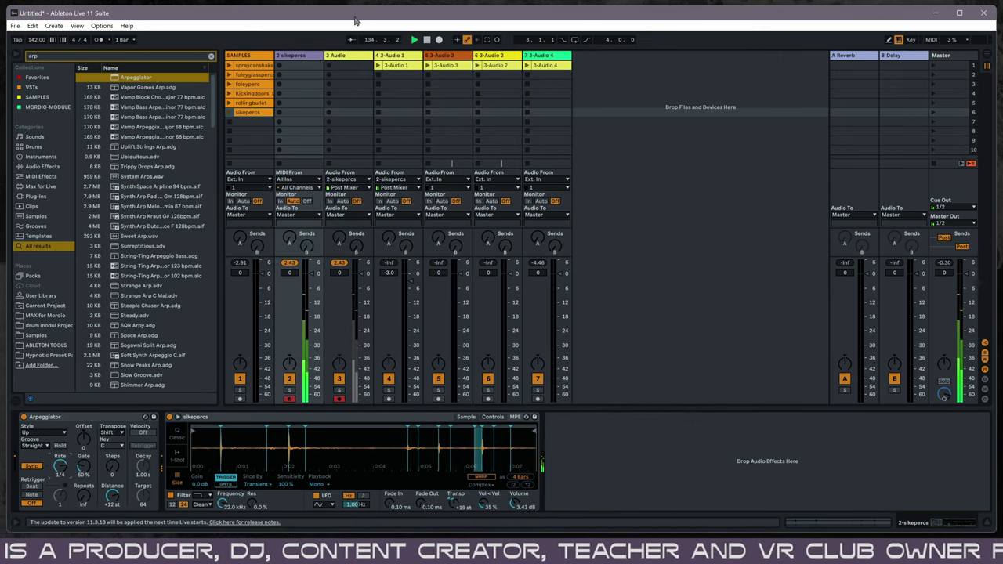
left_click(329, 67)
key("Return")
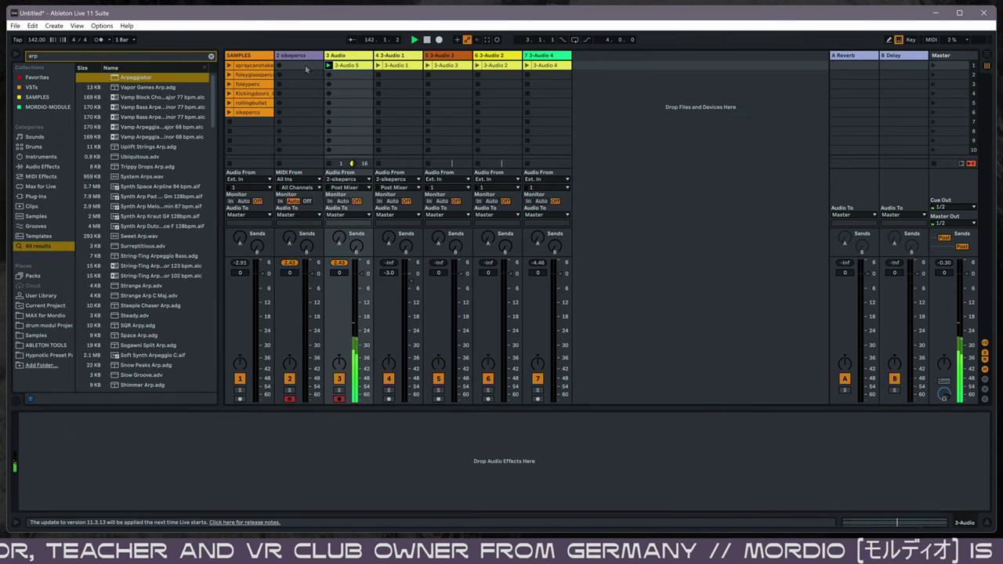
- Delete the SAMPLES and sikepercs tracks
left_click(248, 56)
key("Delete")
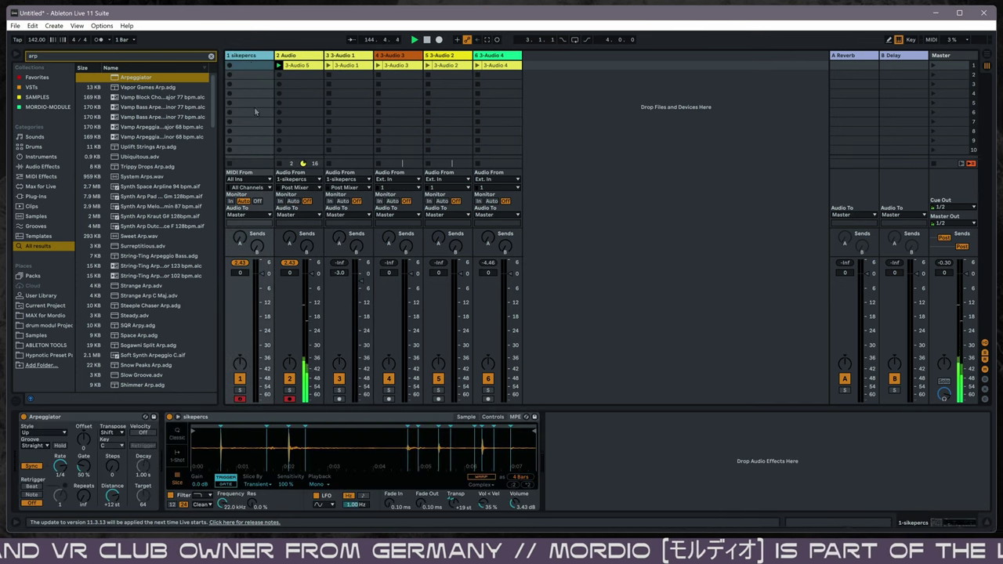
key("Delete")
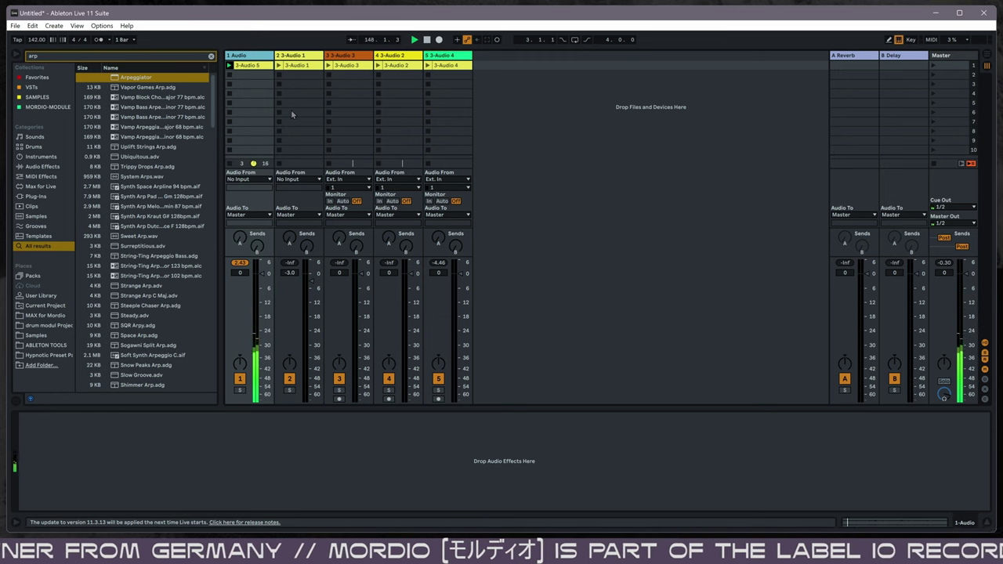
- Launch the 3-Audio 1, 3, 2 and 4 clips and lower track 5 to about -5.6 dB
left_click(278, 65)
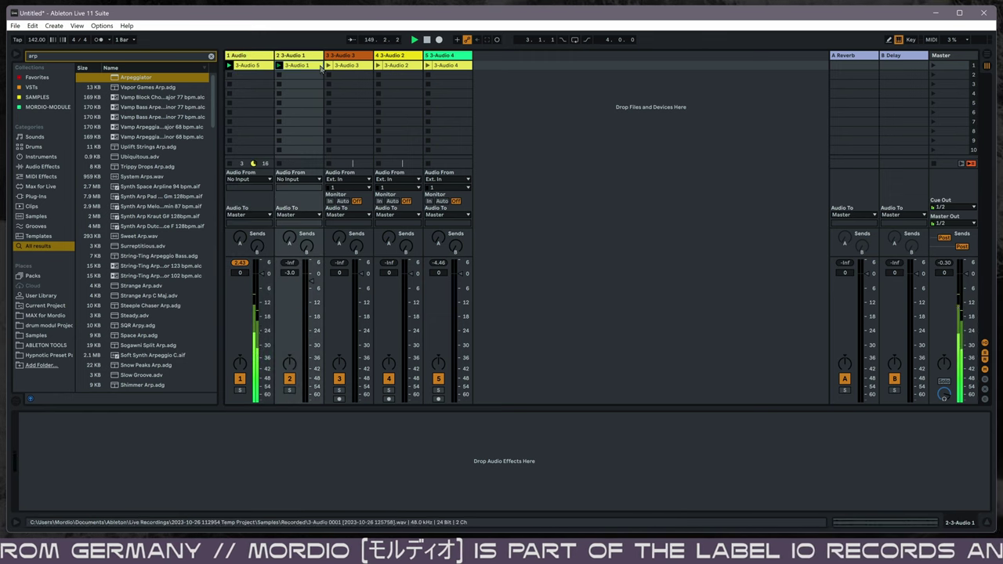
left_click(328, 65)
left_click(377, 65)
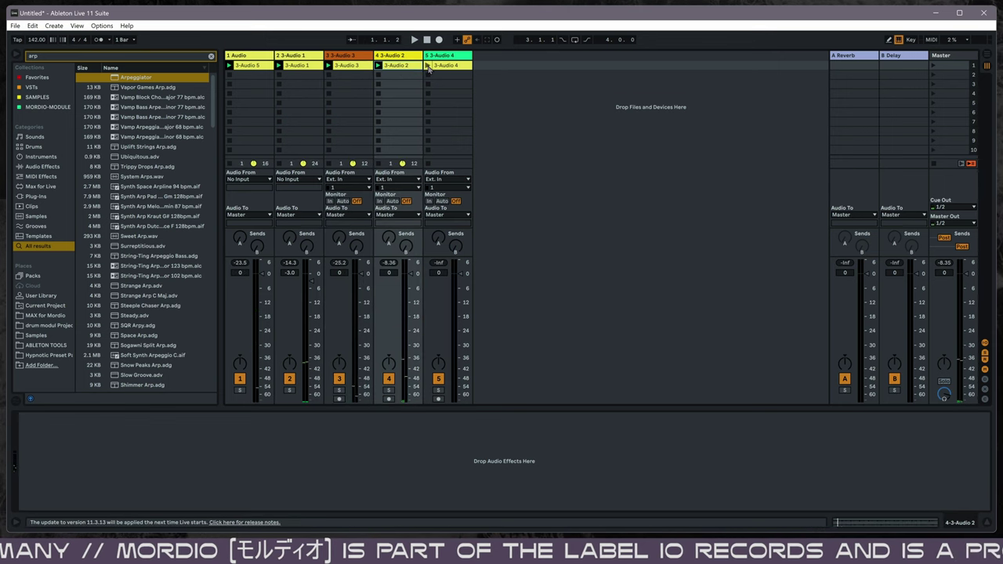
left_click(428, 66)
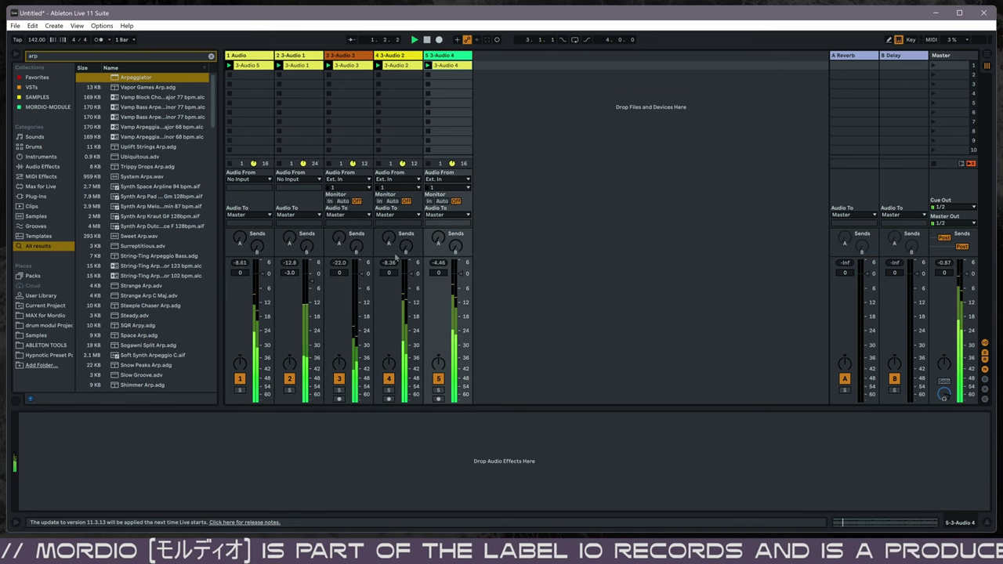
left_click_drag(466, 292, 408, 291)
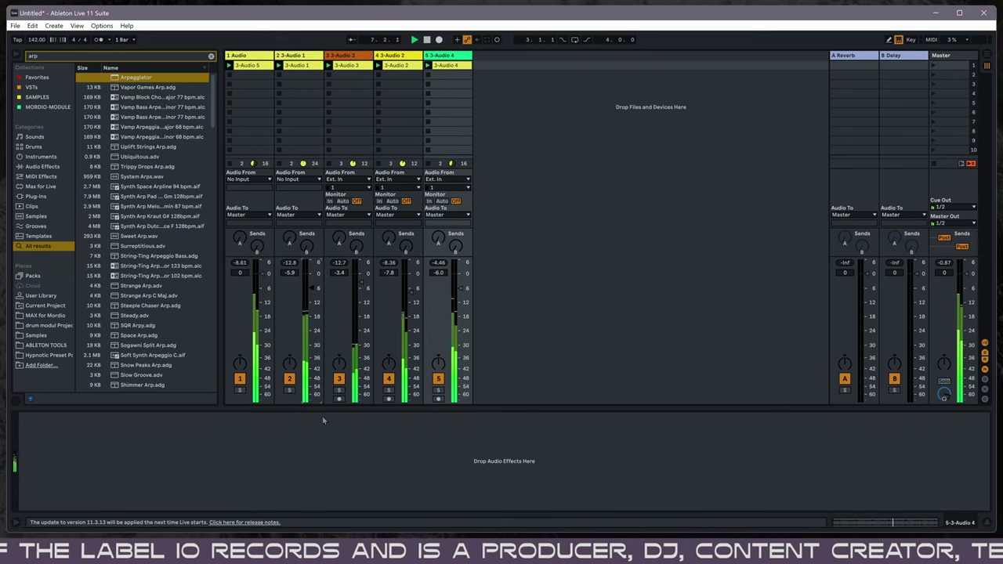
- Solo tracks 1–4 in turn, sending track 3 to delay at -3.0 dB and raising track 4 to -9.0 dB
left_click(240, 391)
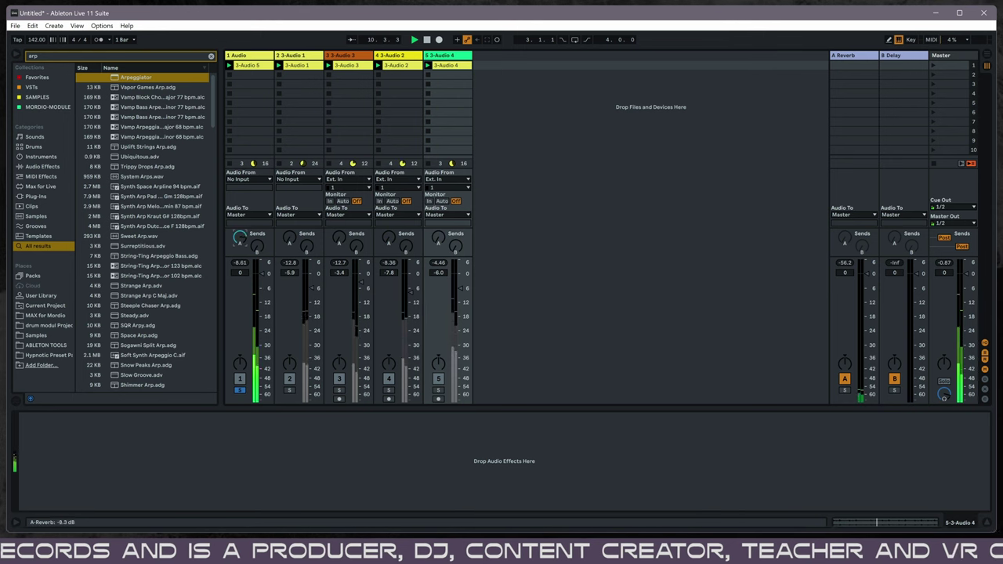
left_click(289, 390)
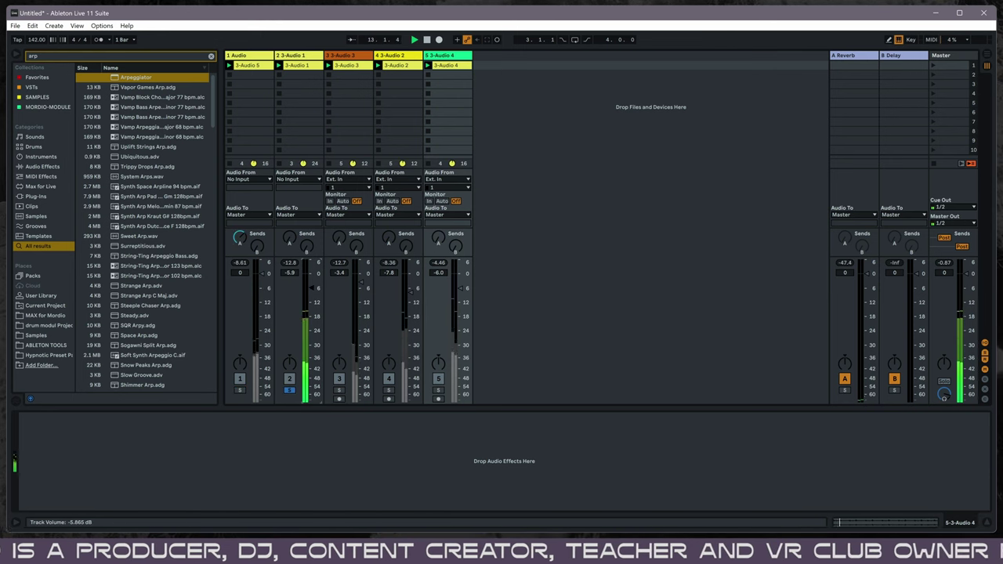
left_click(340, 389)
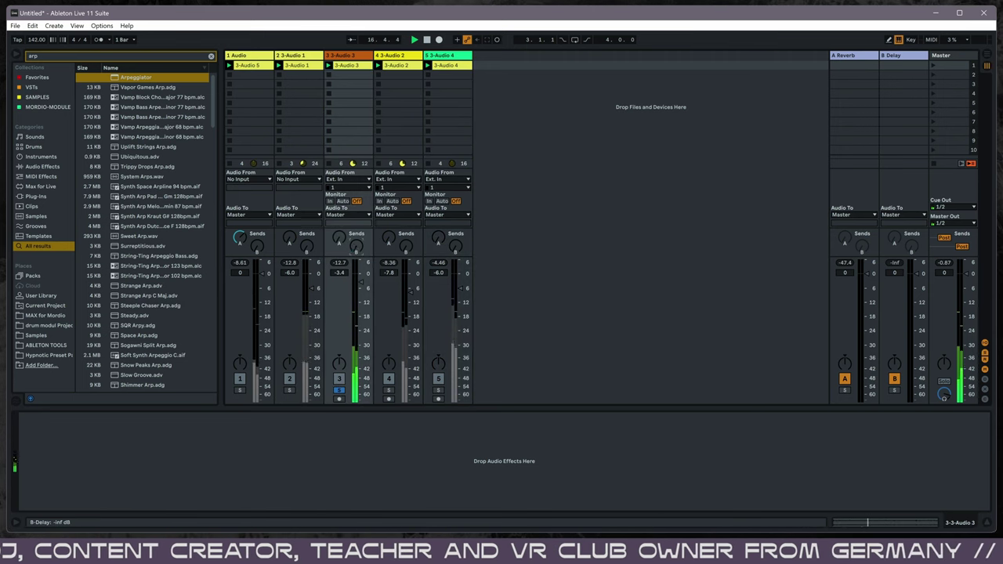
left_click_drag(357, 252, 357, 249)
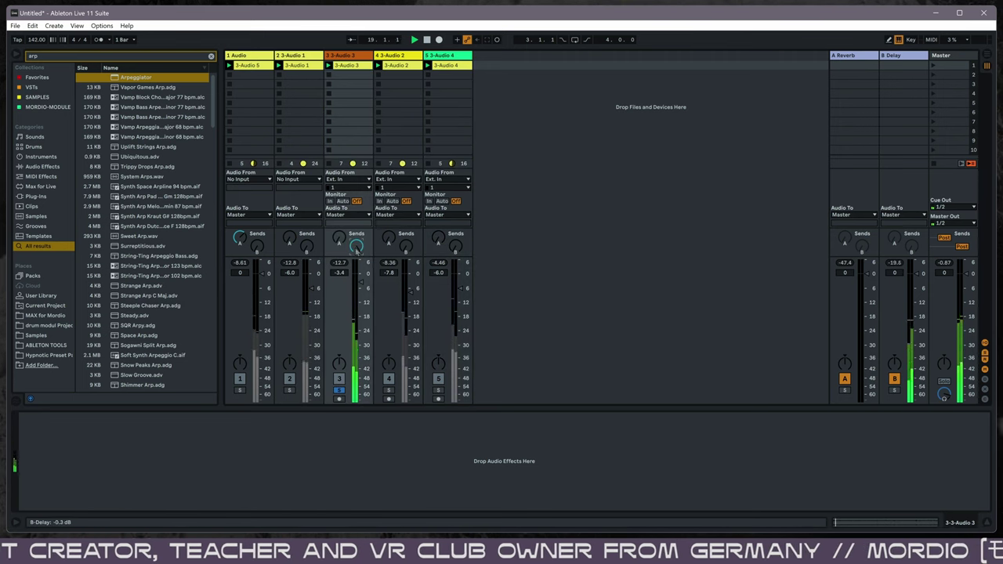
left_click(389, 389)
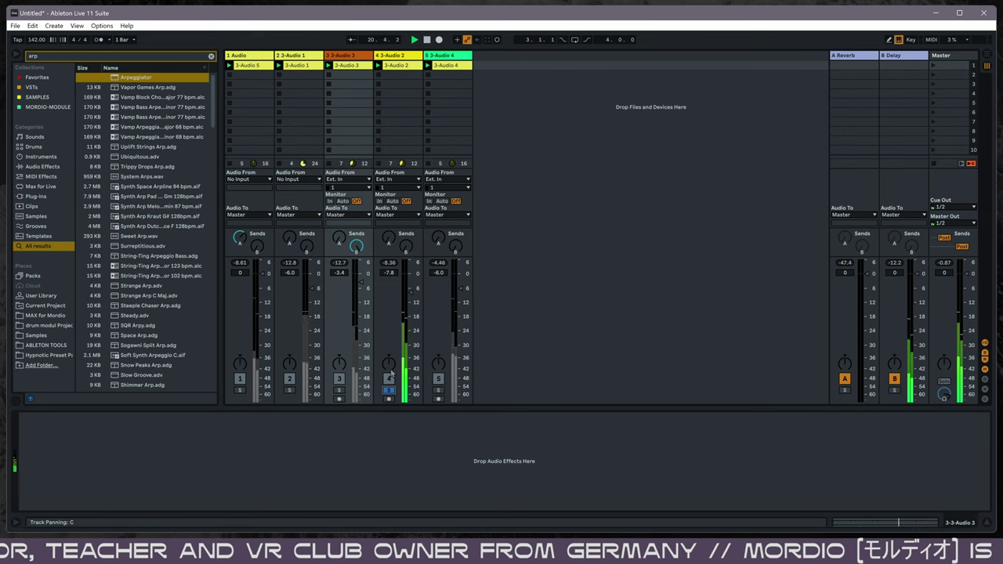
left_click_drag(405, 294, 405, 294)
- Send track 4 to reverb at -15 dB, unsolo, and list the MORDIO-MODULE collection in the browser
left_click(438, 390)
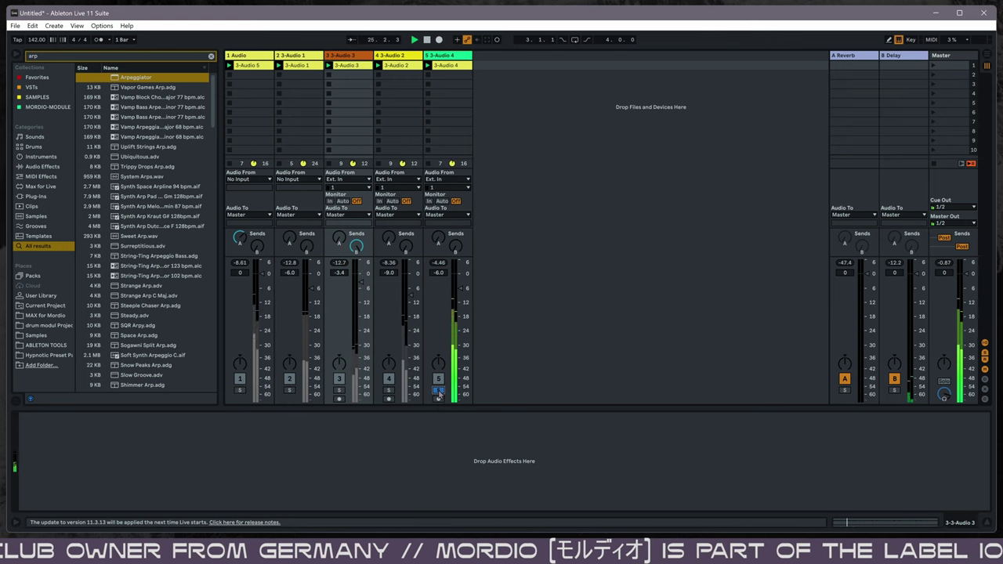
left_click(389, 390)
left_click_drag(388, 238, 389, 228)
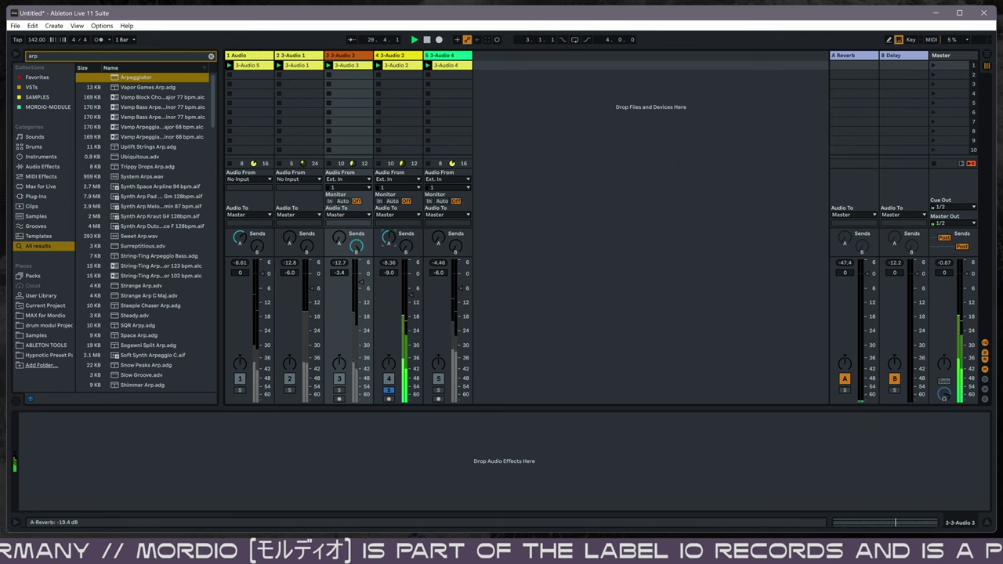
left_click(389, 389)
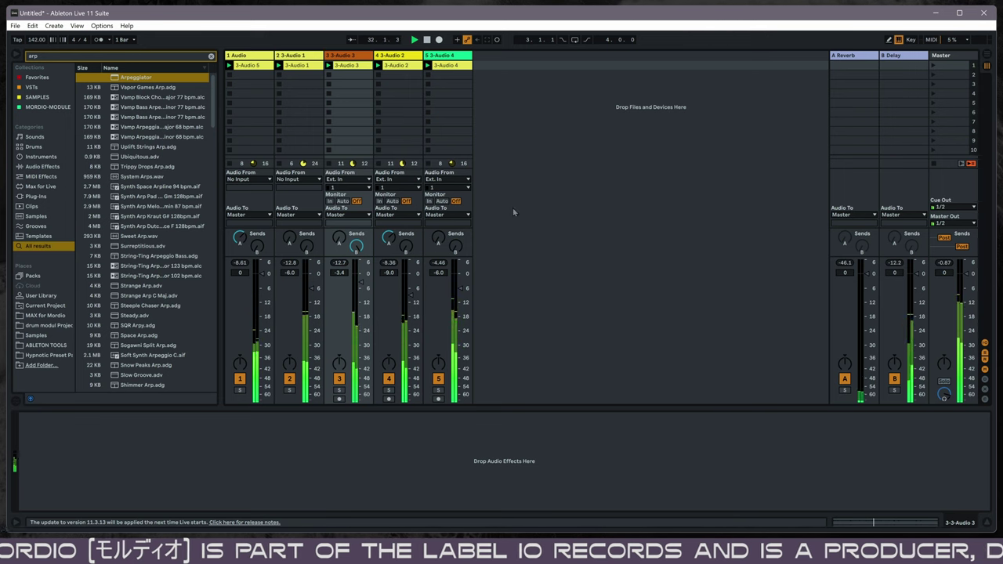
left_click(211, 56)
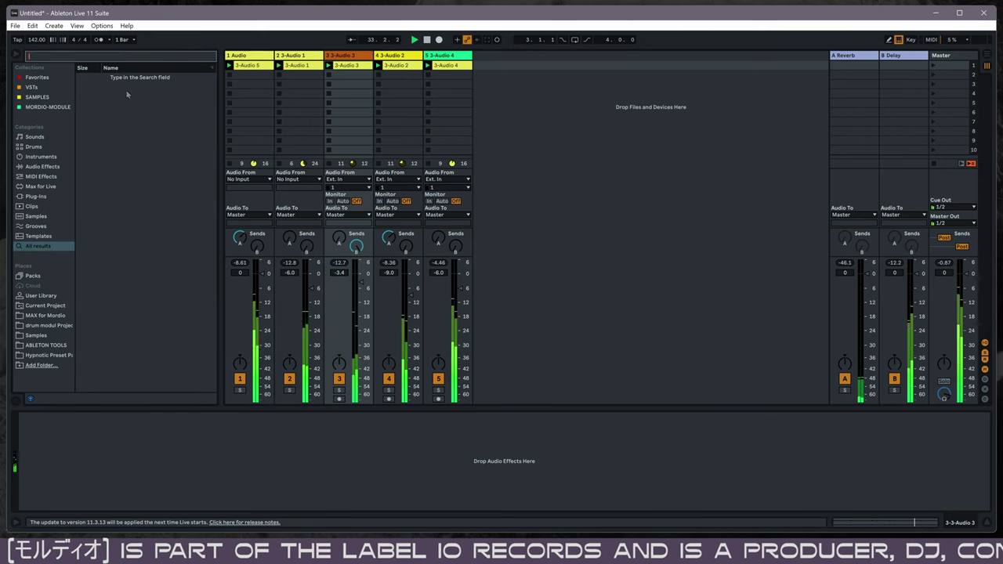
left_click(47, 107)
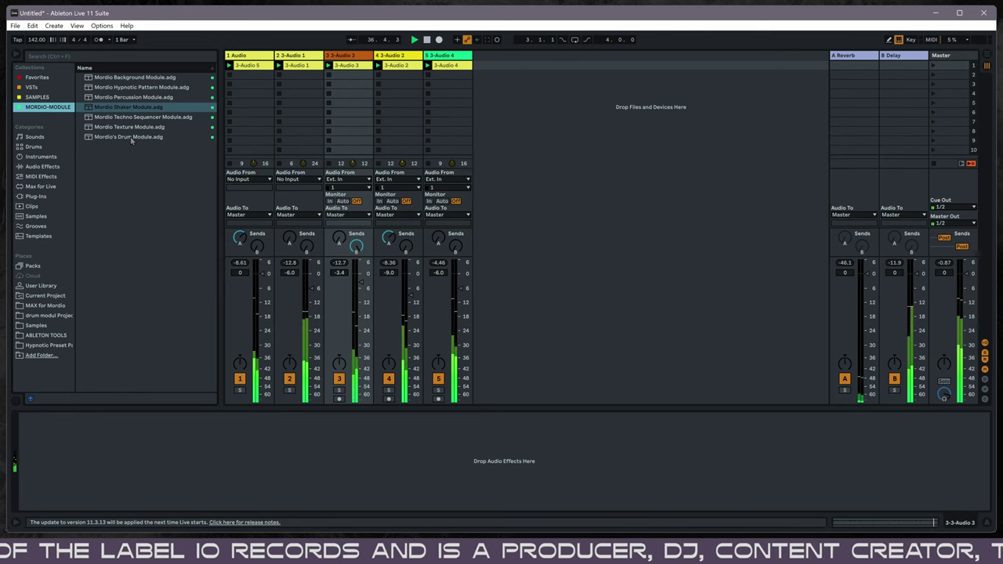
- Add Mordio's Drum Module as track 6 with a new clip holding the pasted kick and sub pattern
left_click_drag(133, 137, 427, 86)
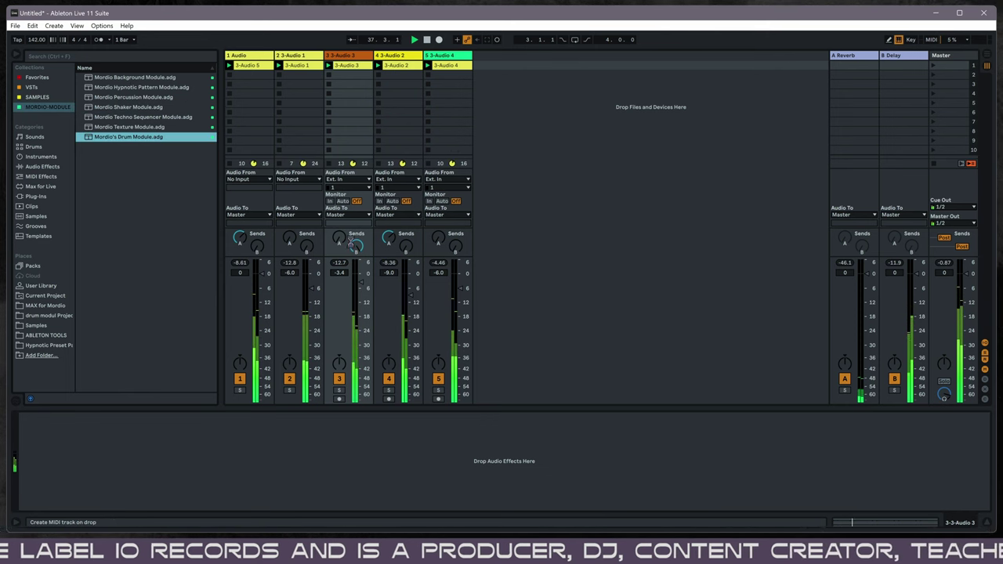
left_click_drag(352, 243, 352, 244)
double_click(492, 65)
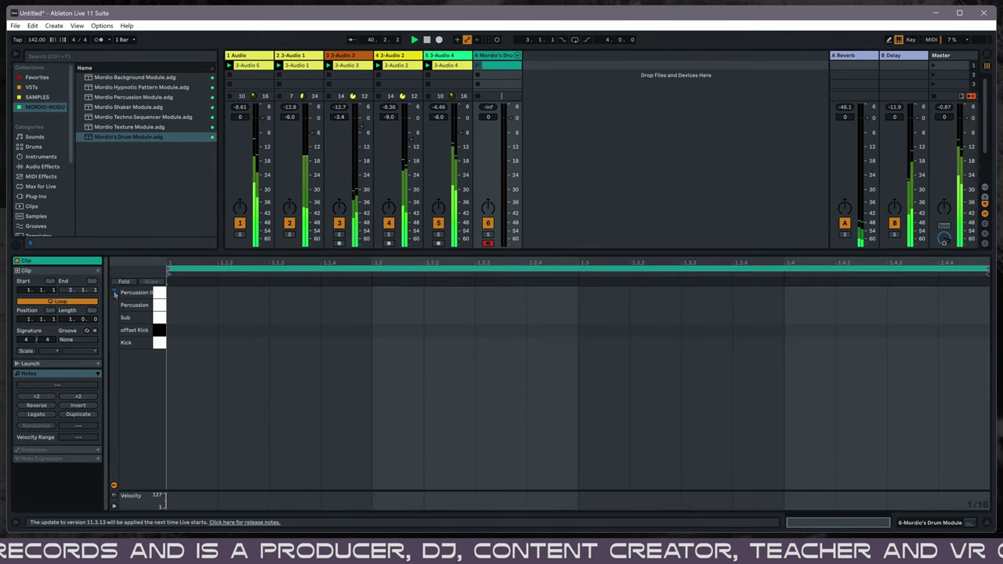
key("ctrl+v")
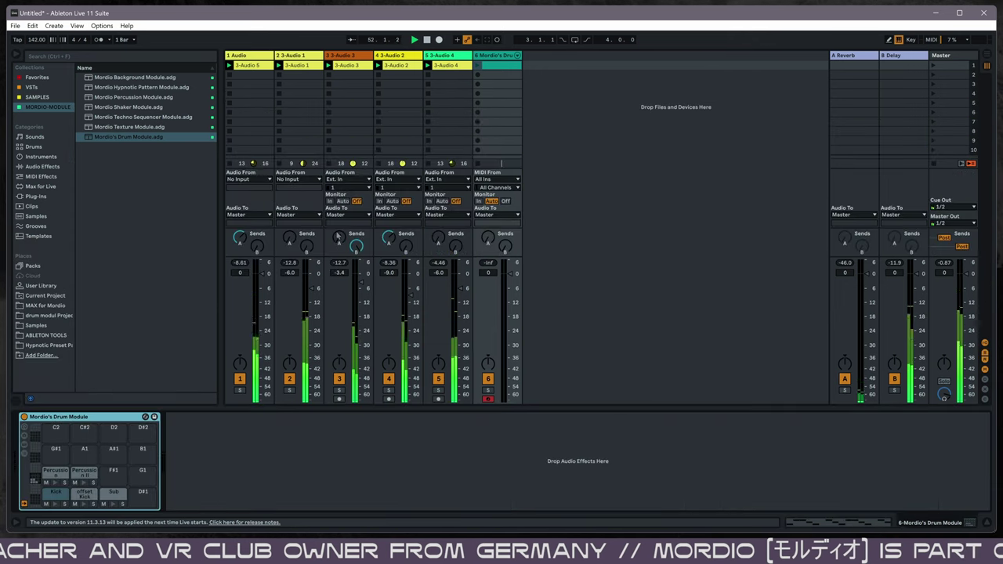
- Show the drum module's devices, launch the drum clip, and set track 6 to -6.0 dB
left_click(487, 89)
left_click(477, 65)
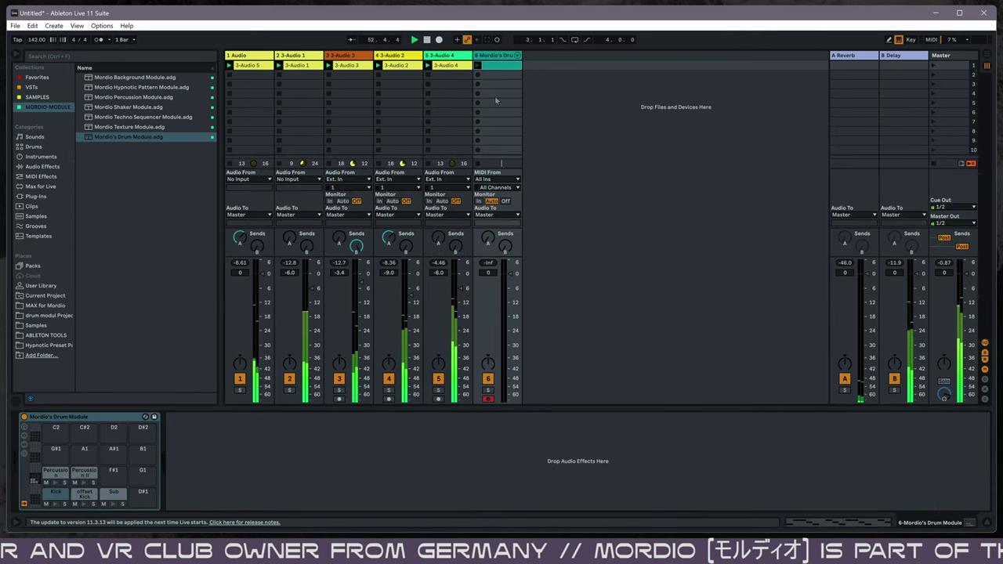
left_click_drag(502, 293, 503, 309)
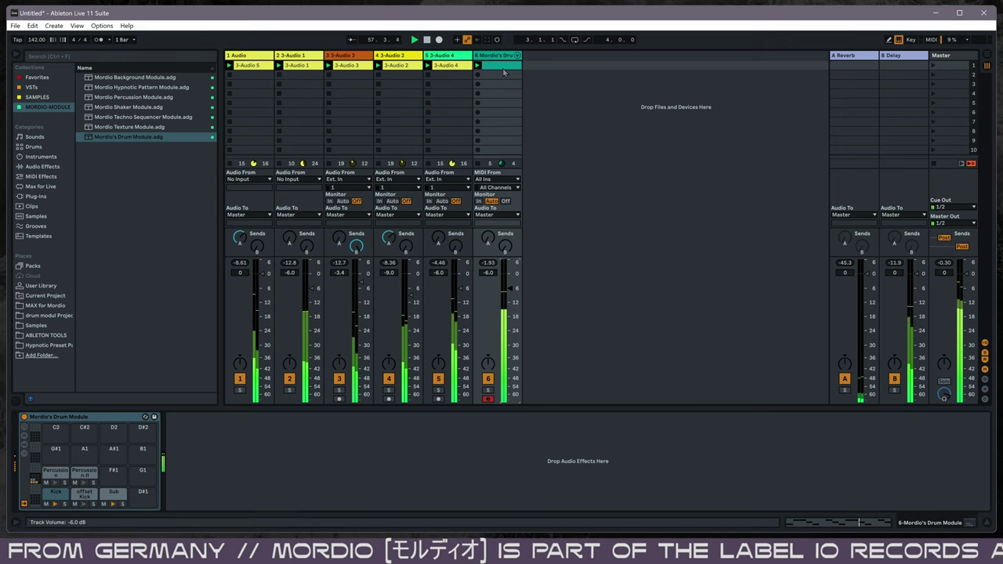
- Rearrange the Kick notes, moving them to 1.3 and 1.3.4 and deleting the one at 1.4.4
double_click(505, 69)
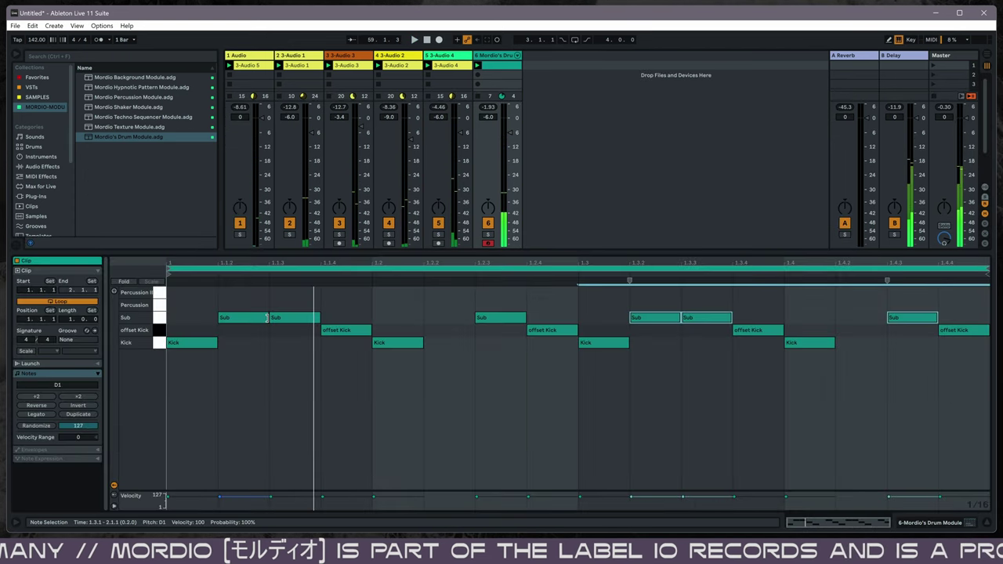
mouse_move(392, 345)
left_mouse_down()
mouse_move(338, 346)
mouse_move(396, 330)
left_mouse_up()
left_click_drag(603, 342, 661, 336)
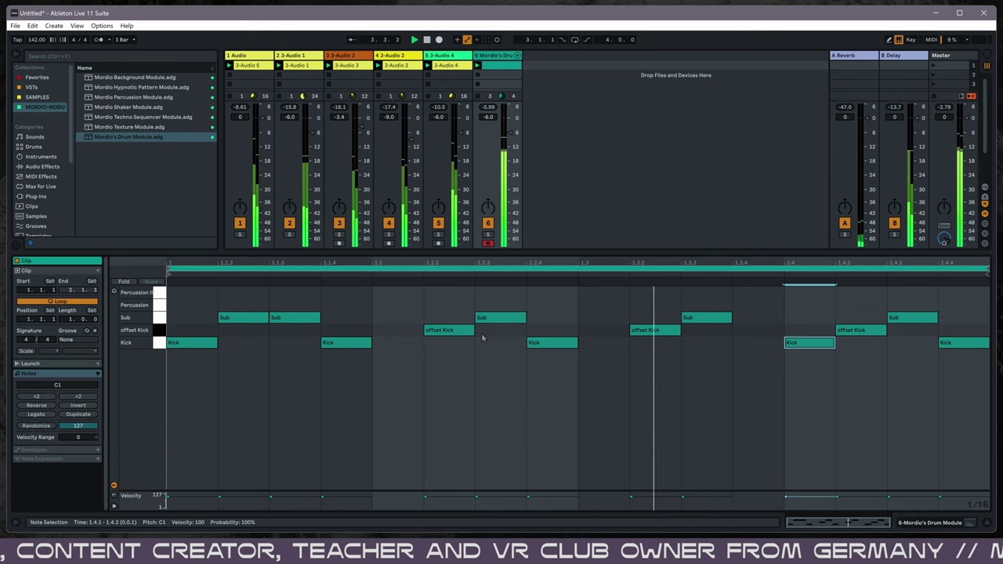
left_click_drag(565, 353, 615, 351)
left_click_drag(801, 345, 749, 345)
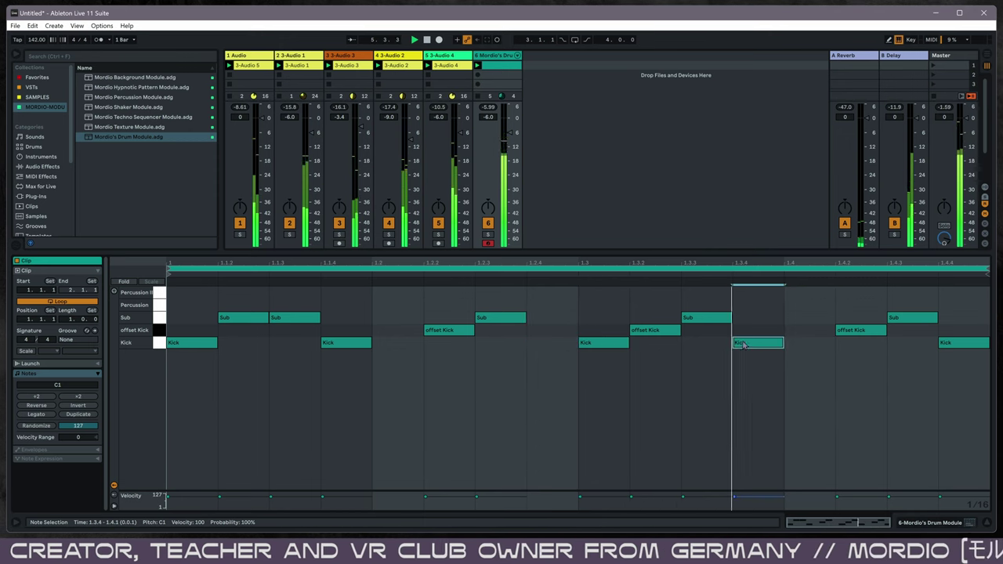
double_click(963, 342)
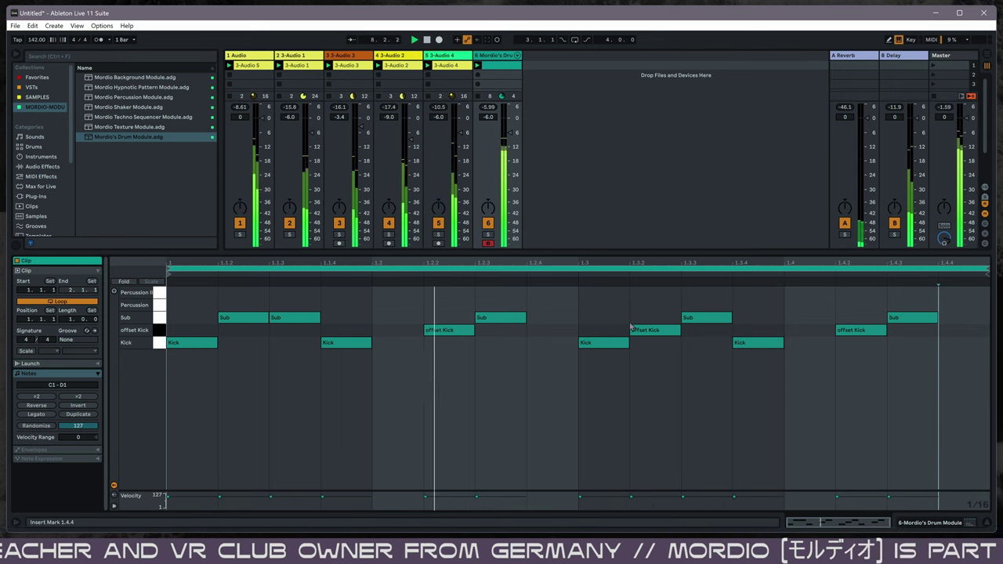
- Move the Sub note from 1.2.3 to 1.2.4, then show the Drum Module's pads
left_click(515, 321)
left_click_drag(515, 321, 566, 321)
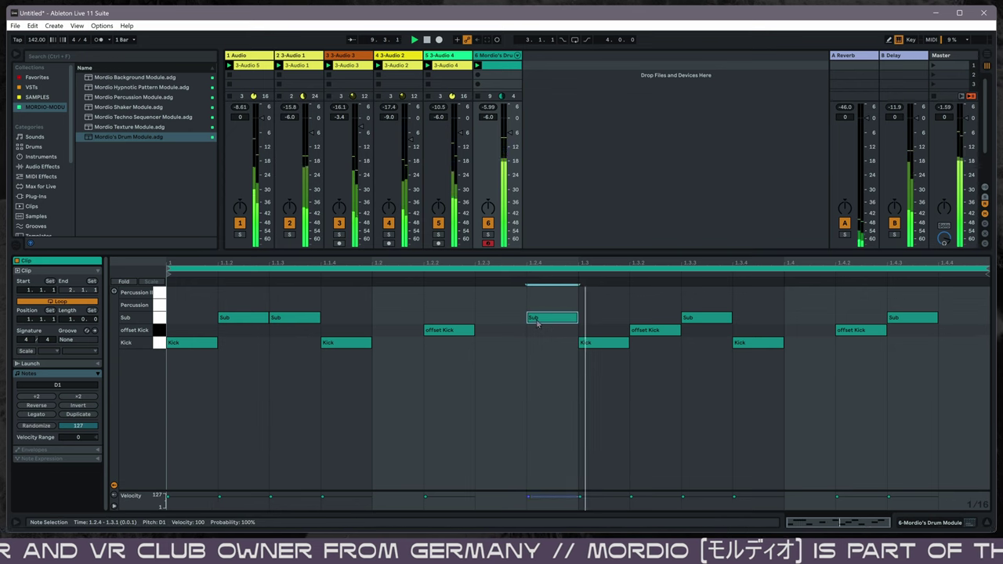
mouse_move(288, 321)
left_mouse_down()
mouse_move(337, 323)
mouse_move(290, 318)
left_mouse_up()
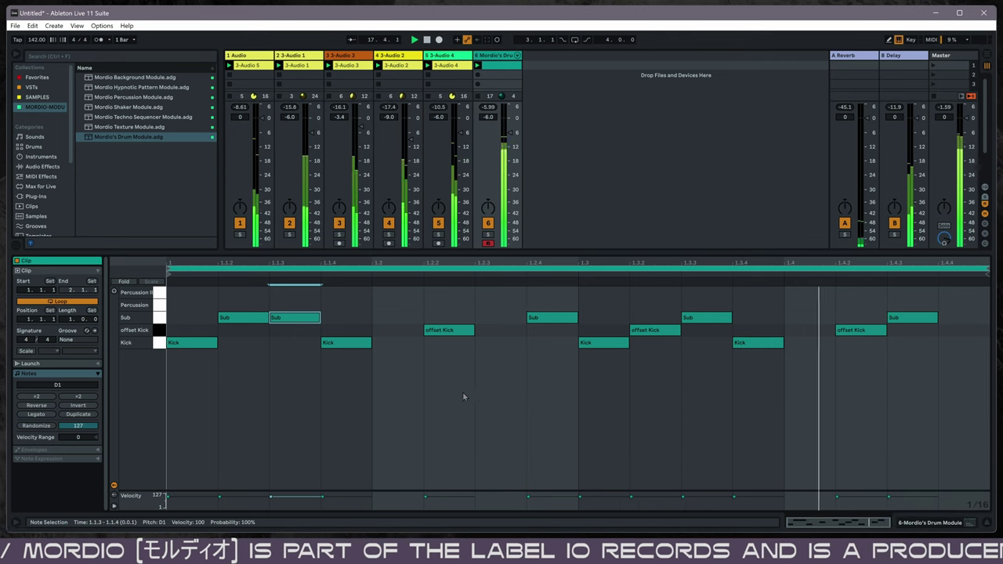
key("shift+Tab")
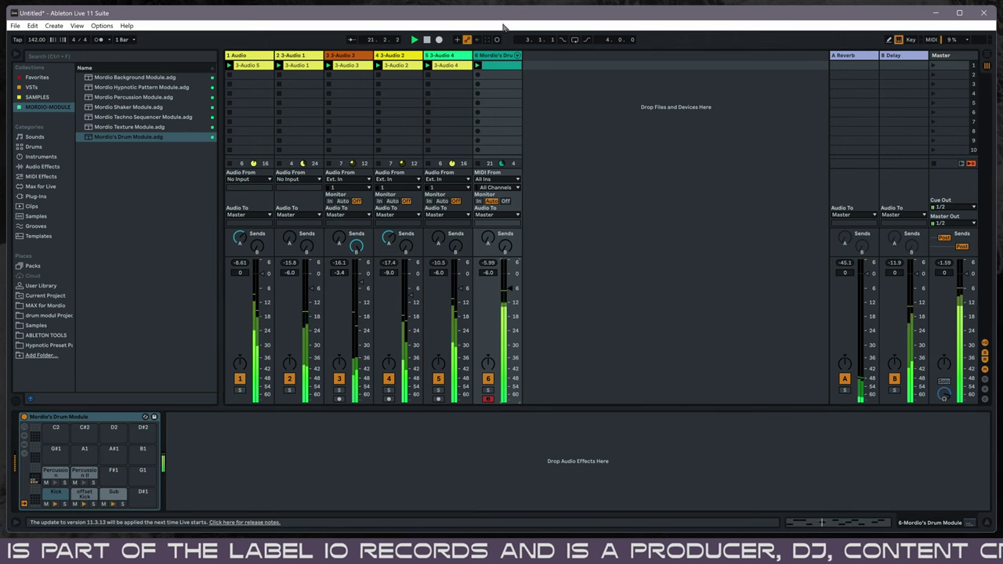
- Load Mordio Hypnotic Pattern Module.adg onto new track 7 and record a clip in its first slot
key("Up")
key("Up")
key("Up")
key("Up")
key("Up")
key("Return")
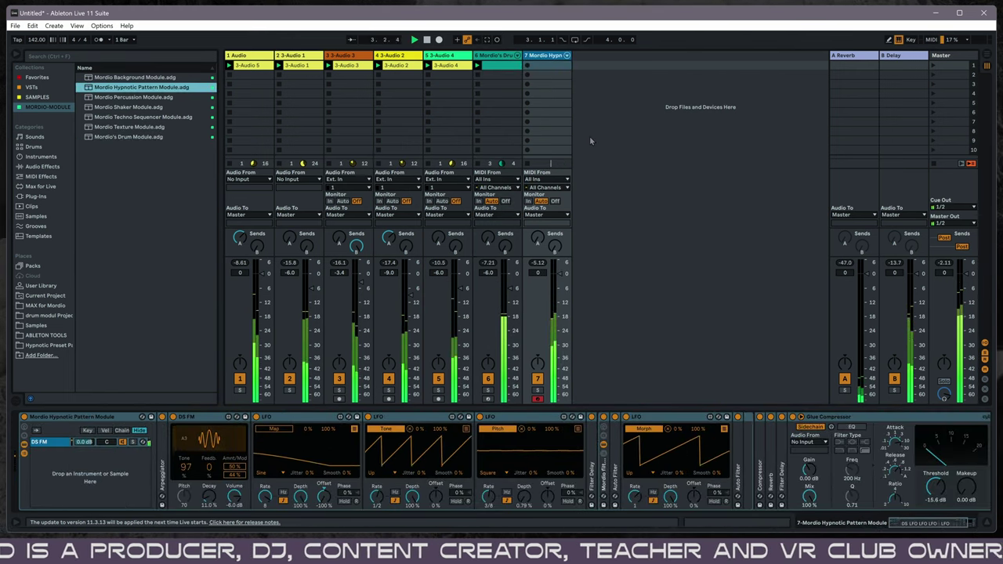
left_click(530, 66)
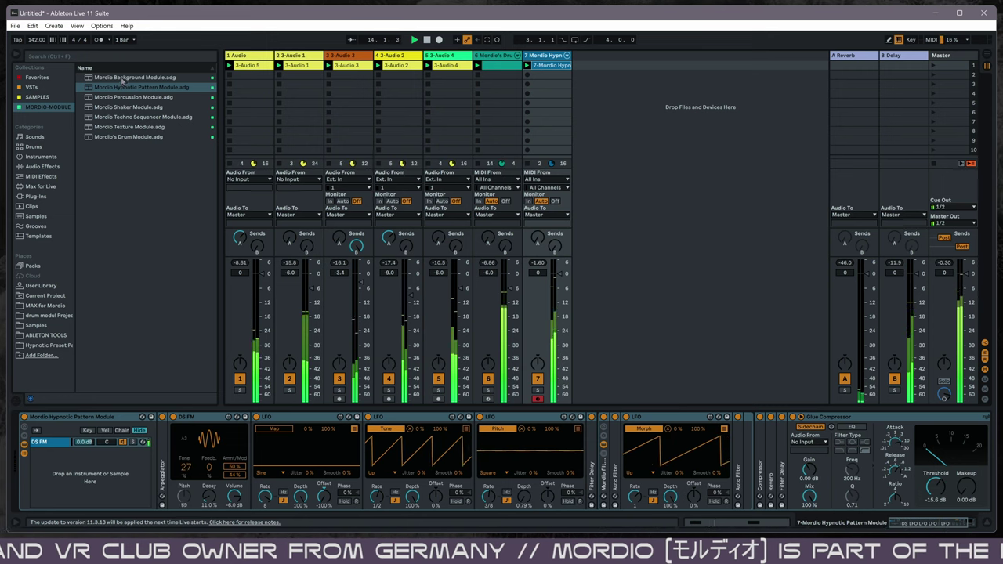
- Add Mordio Background Module.adg as track 8, record a clip, and set its volume to about -6 dB
left_click_drag(123, 78, 695, 123)
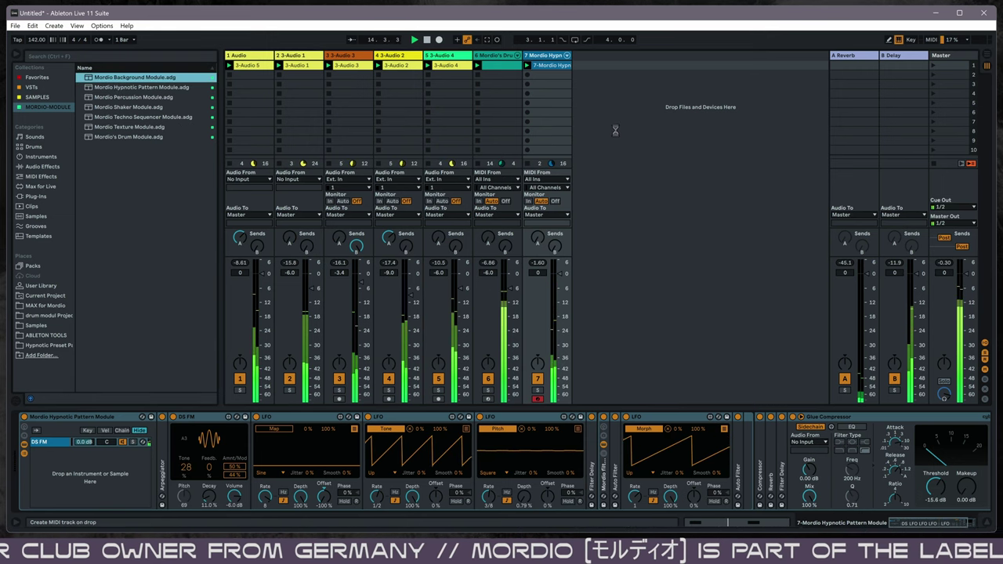
left_click_drag(612, 132, 614, 137)
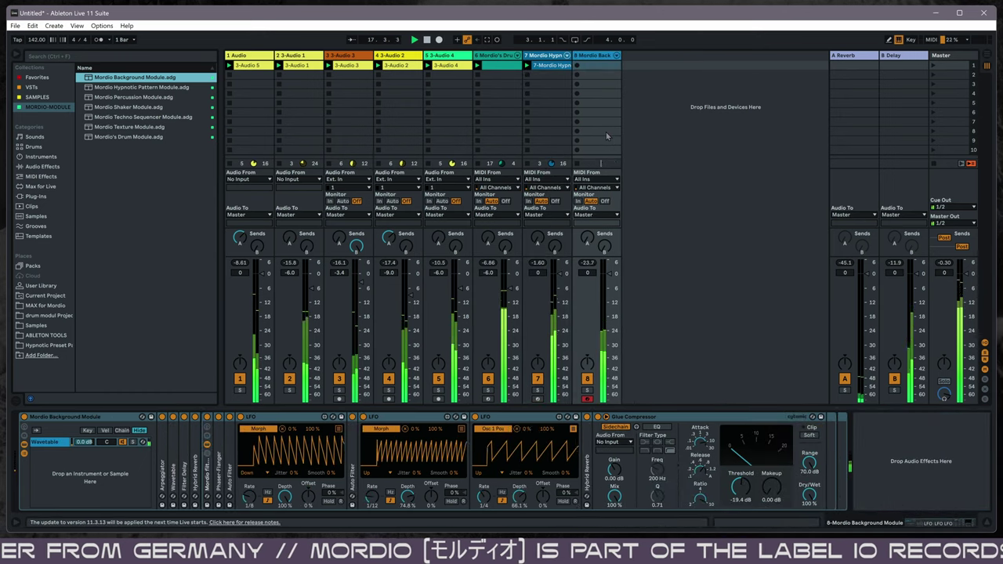
left_click(578, 65)
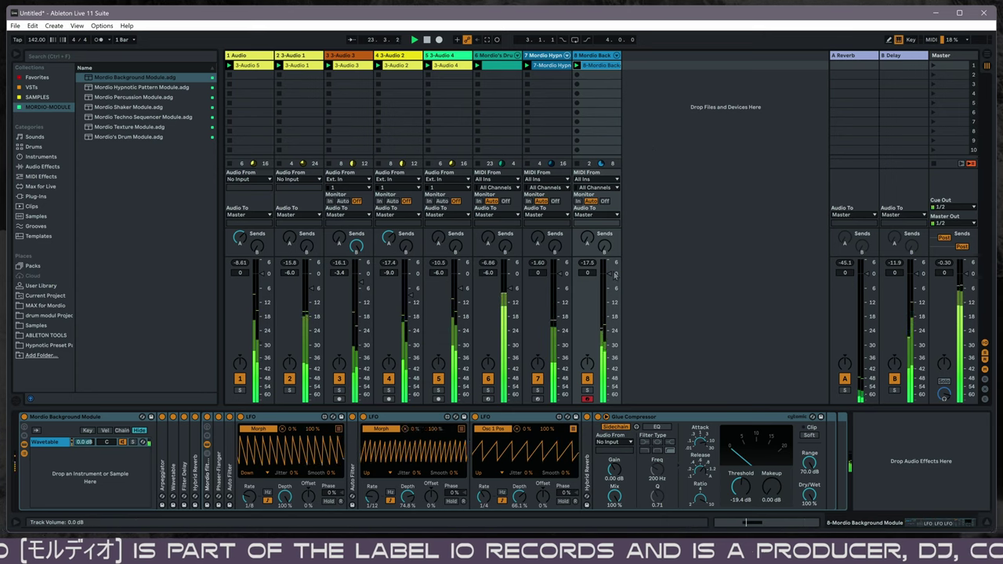
left_click_drag(616, 274, 609, 286)
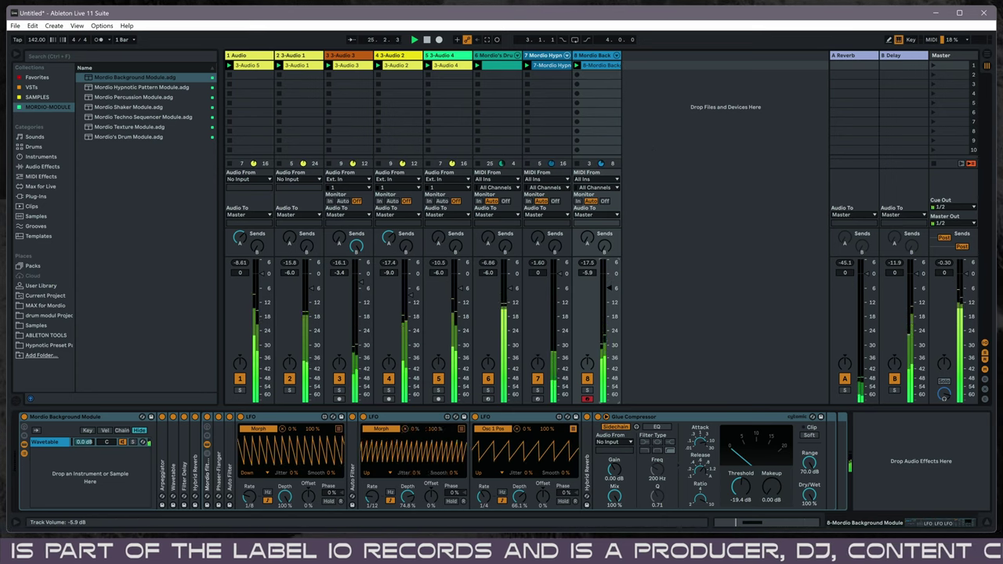
- Group audio loop tracks 1 through 5 with Ctrl+G
left_click(251, 55)
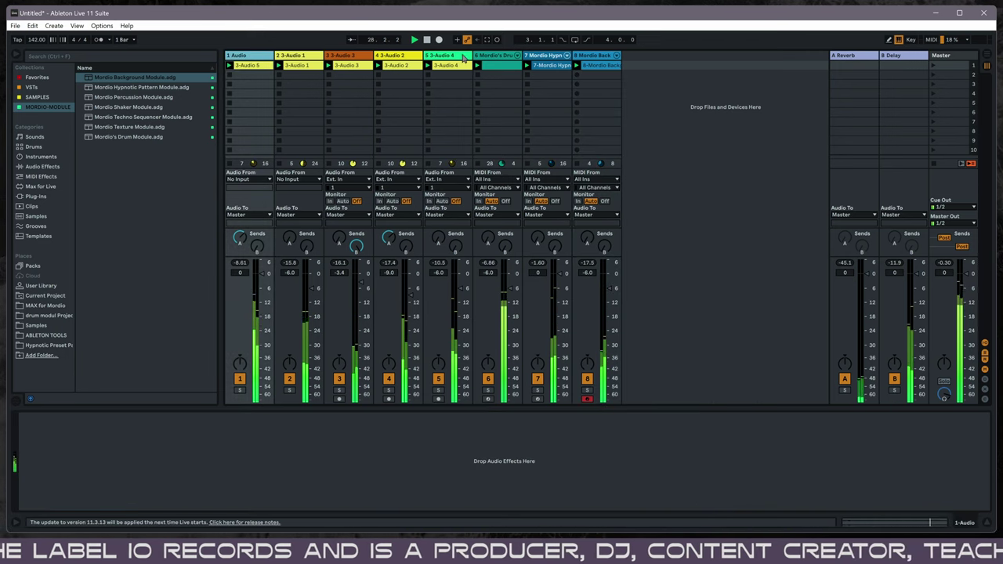
left_click(464, 56, "shift")
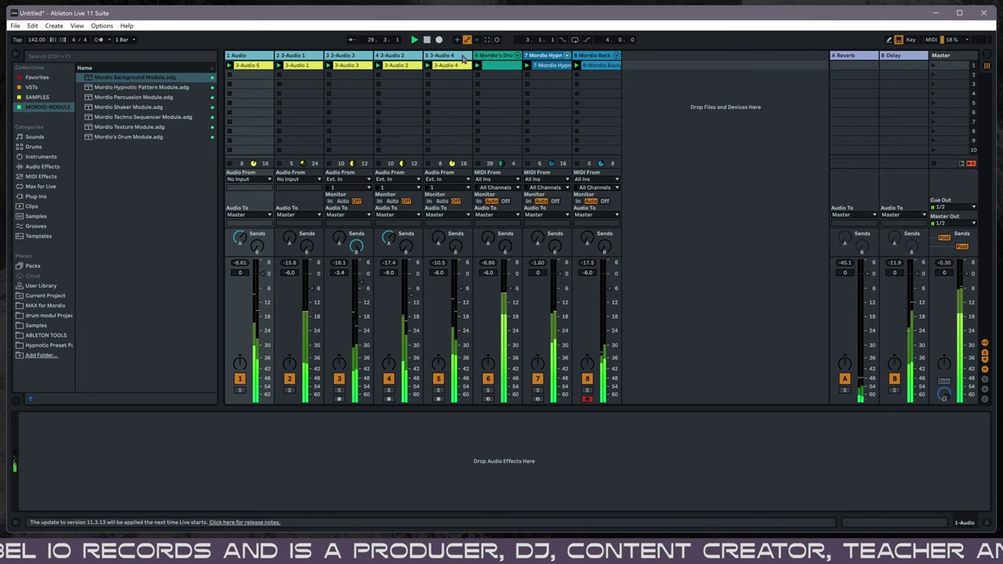
key("ctrl+g")
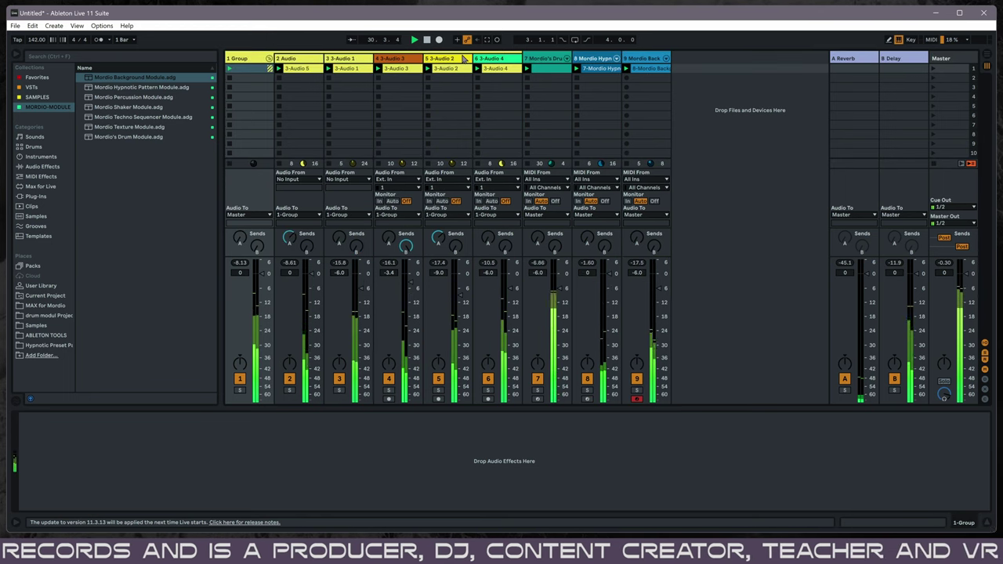
- Search 'drum' and load Drum Buss onto the group track with Comp switched on
key("ctrl+f")
type("drum")
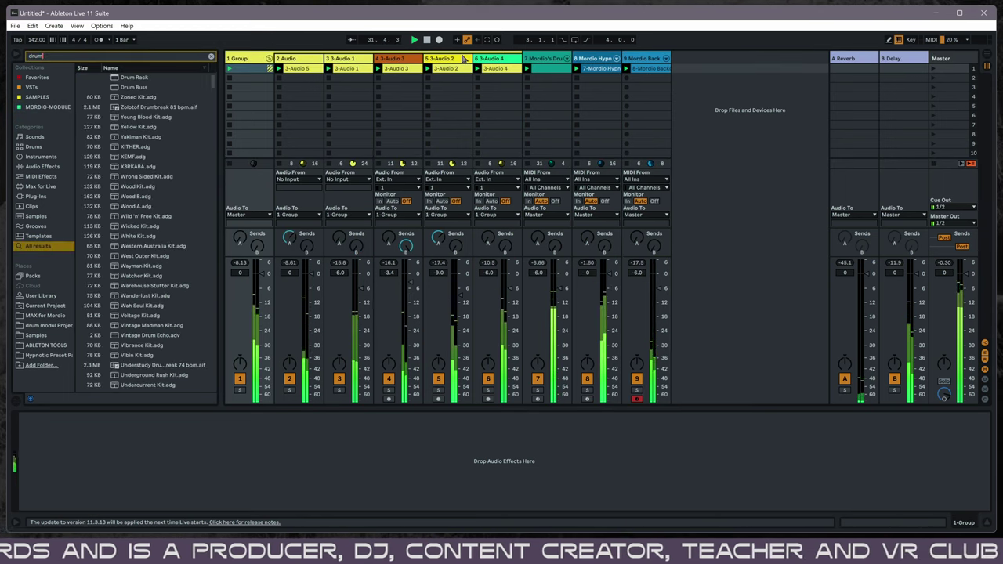
key("Down")
key("Return")
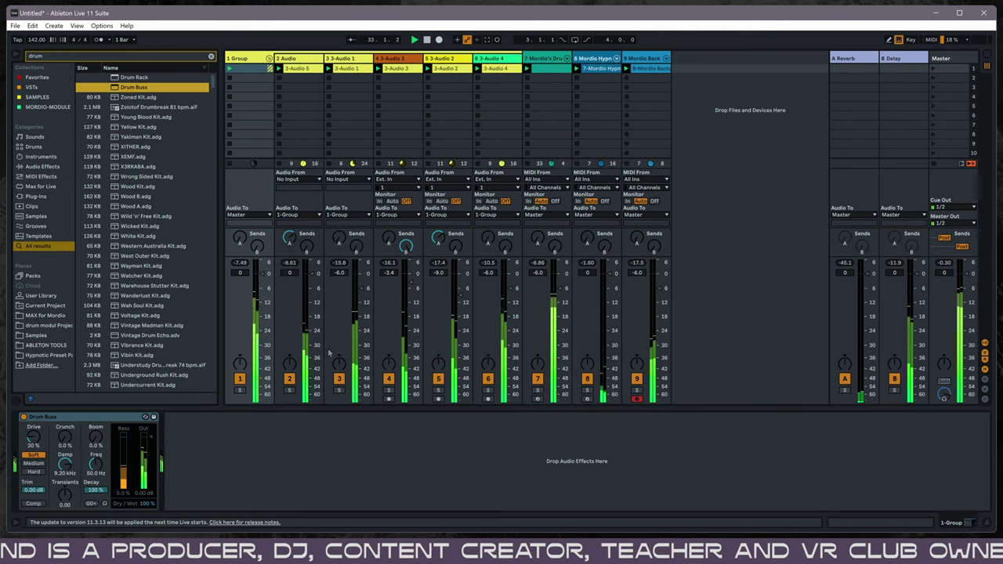
left_click(35, 505)
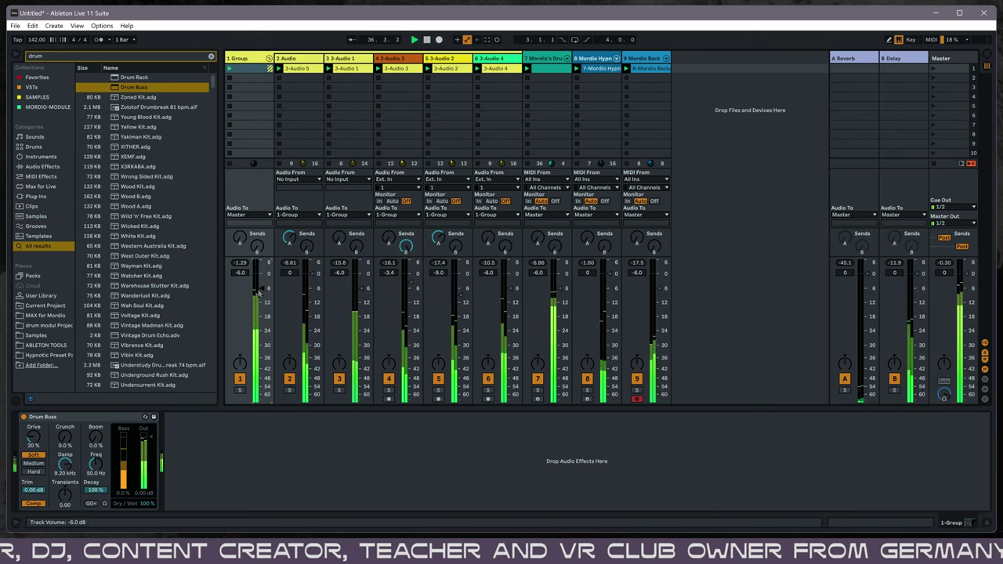
- Collapse and re-expand the group, solo tracks 2, 3, 6, 3 and 4 in turn, then unsolo
left_click(269, 58)
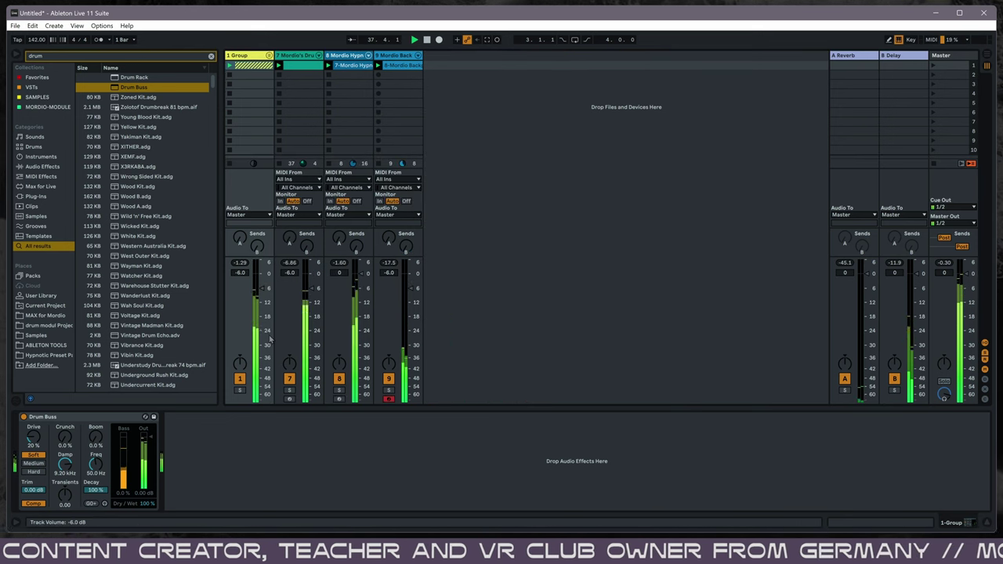
left_click(268, 56)
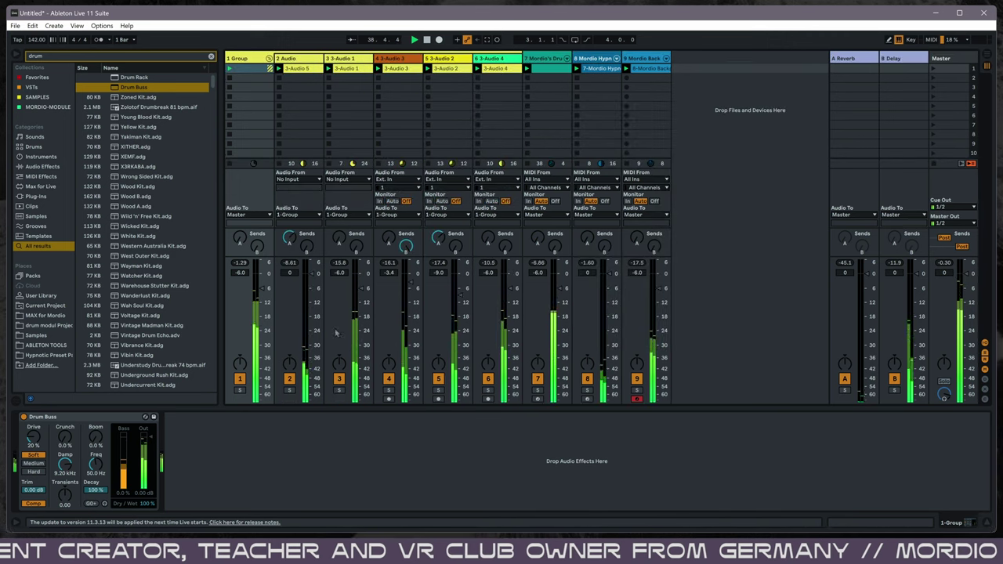
left_click(290, 390)
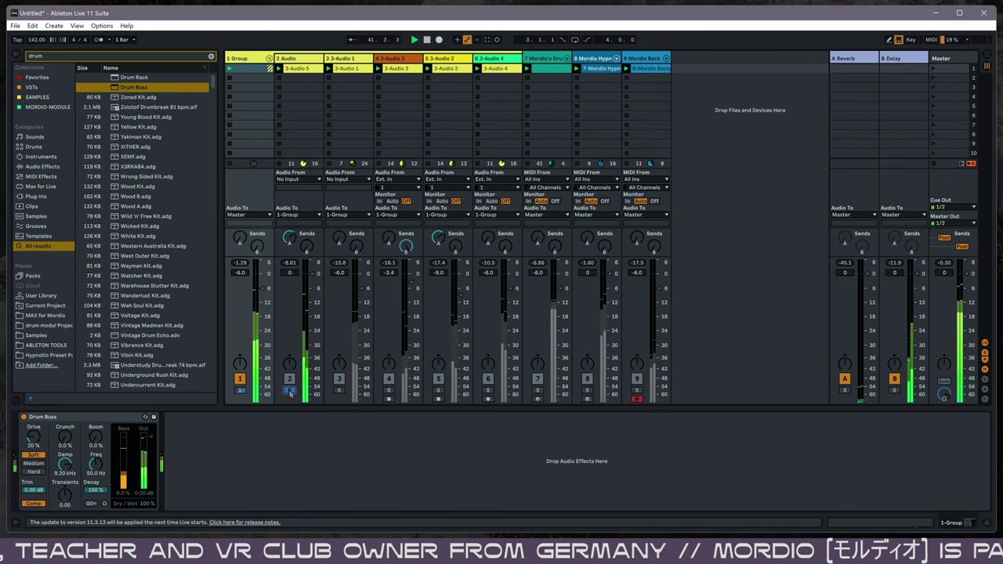
left_click(340, 390)
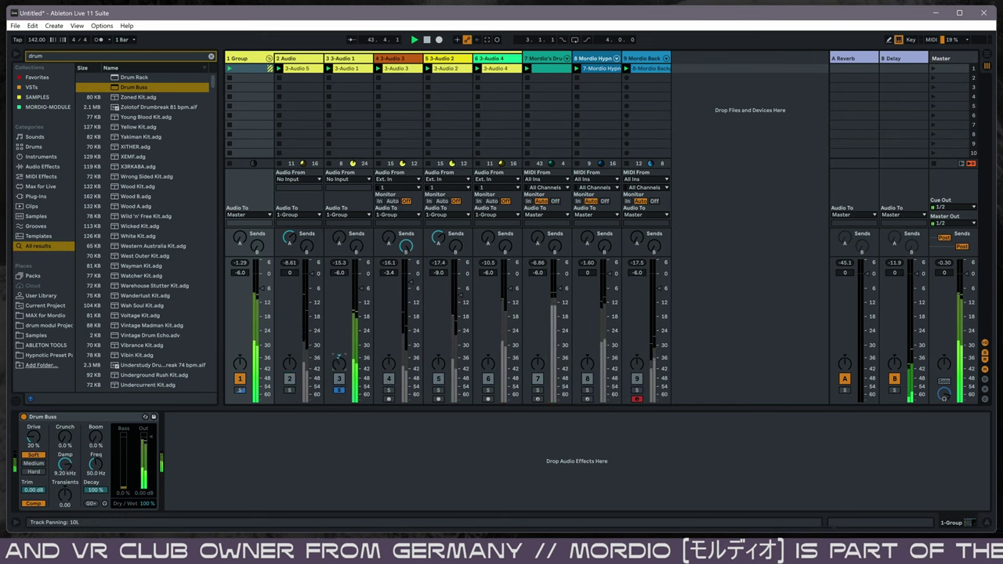
left_click(488, 391)
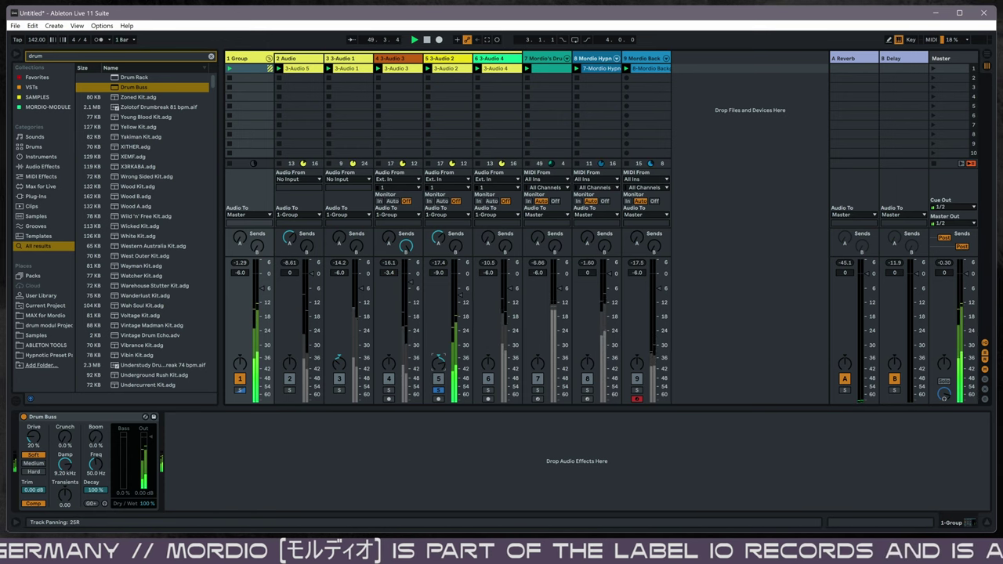
left_click(338, 391)
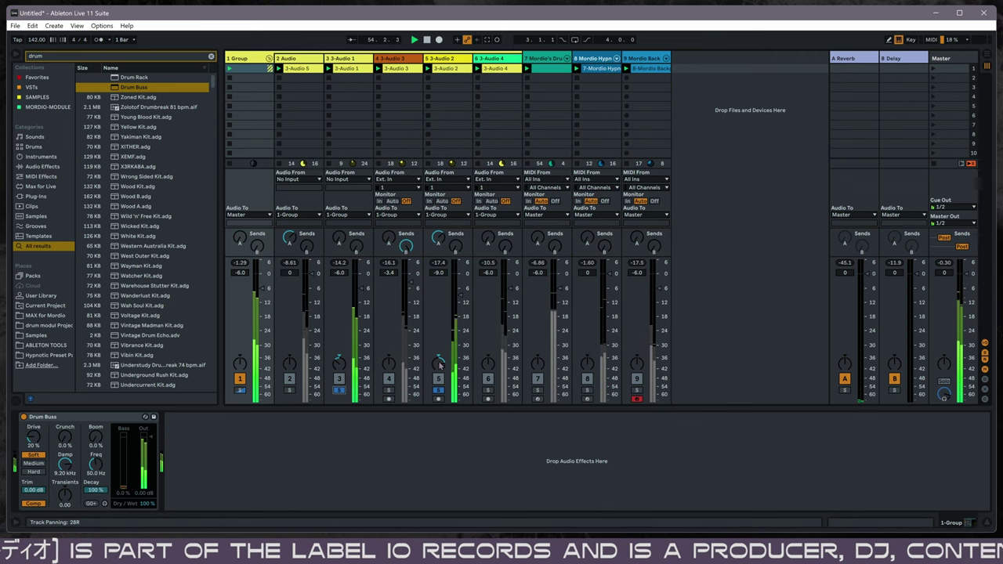
left_click(389, 389)
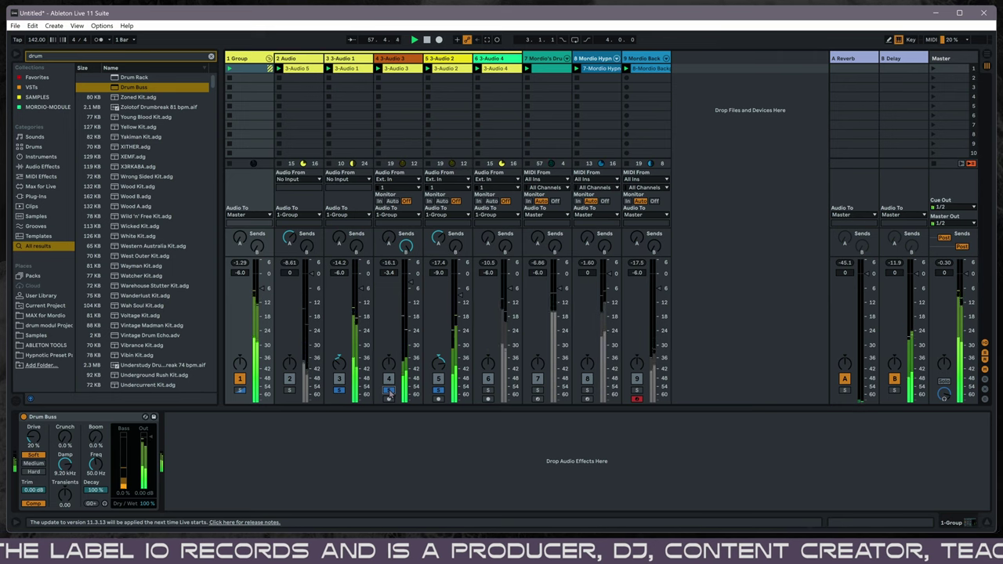
left_click(389, 390)
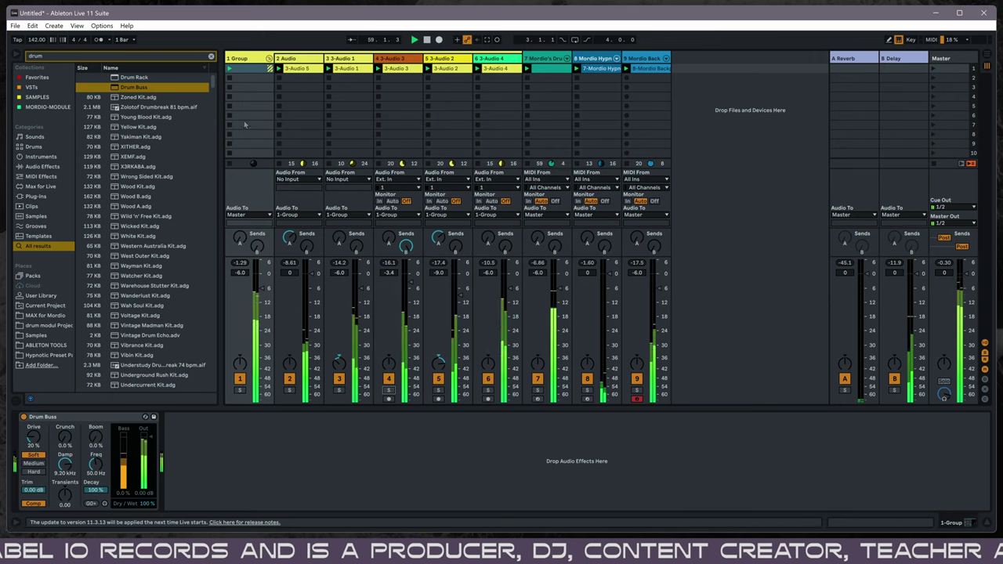
left_click(269, 57)
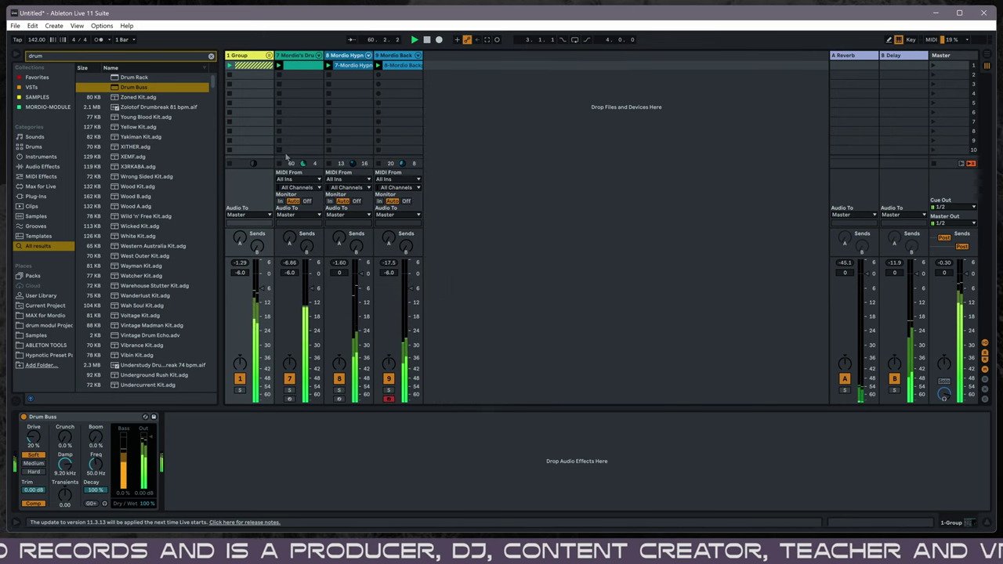